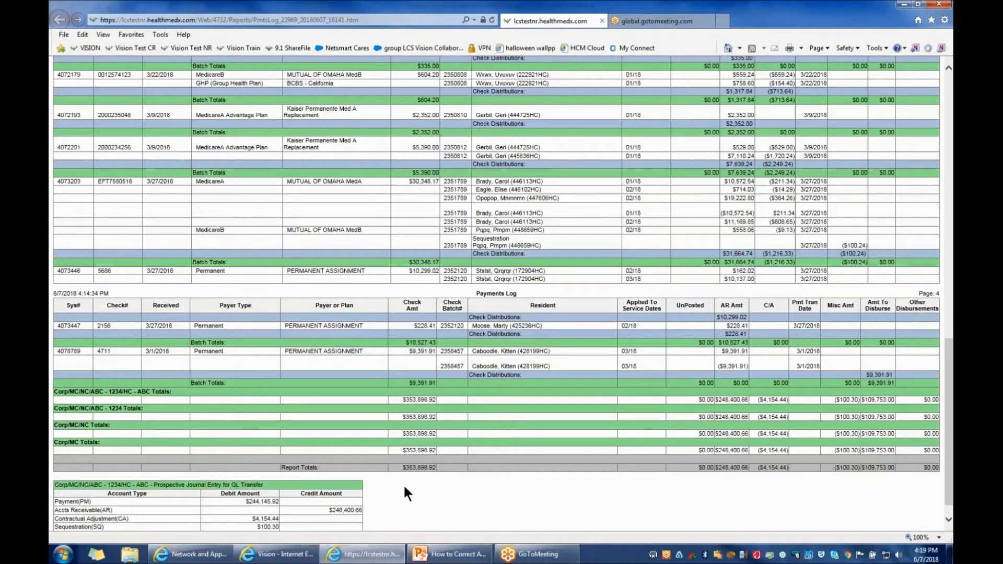
Copy the Sys# of the $100,678.87 private pay check from page 1 of the Payments Log.
scroll(883, 491, down, 1)
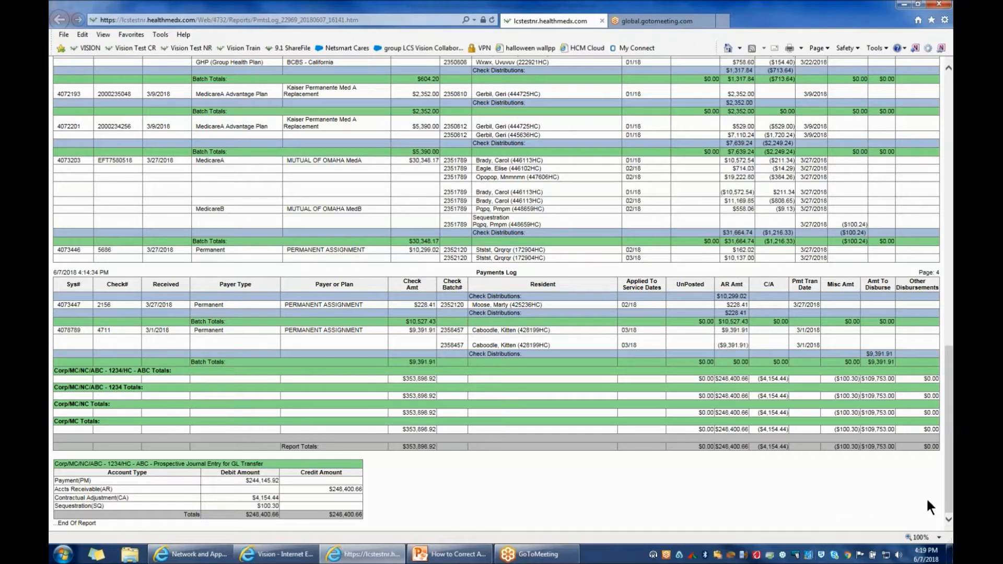
scroll(949, 490, up, 4)
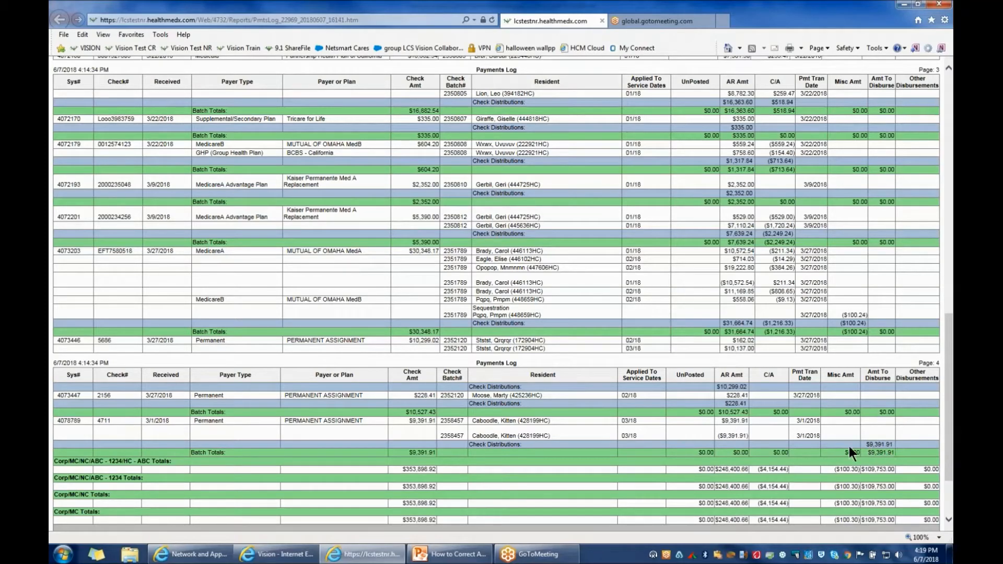
scroll(949, 413, up, 6)
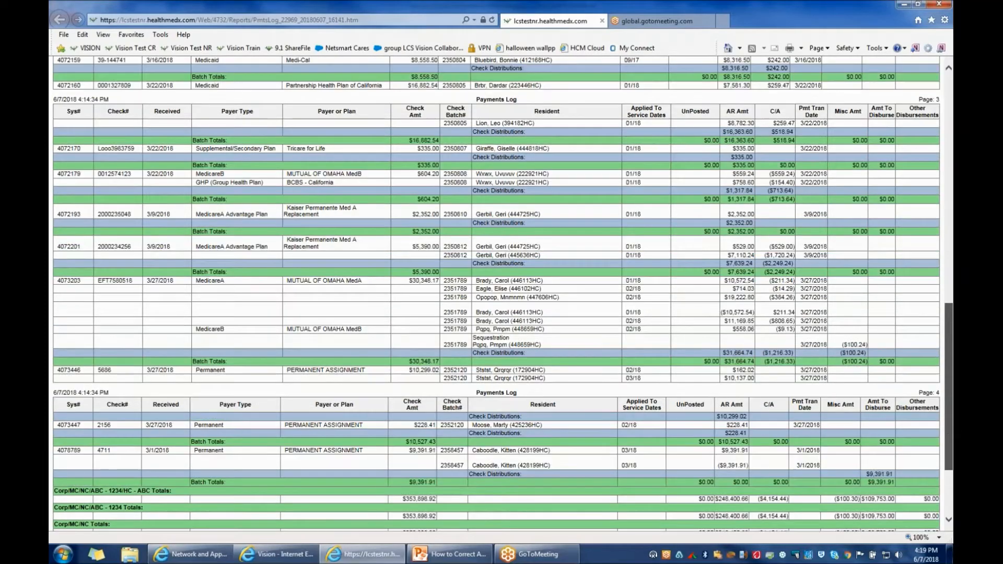
scroll(887, 266, up, 8)
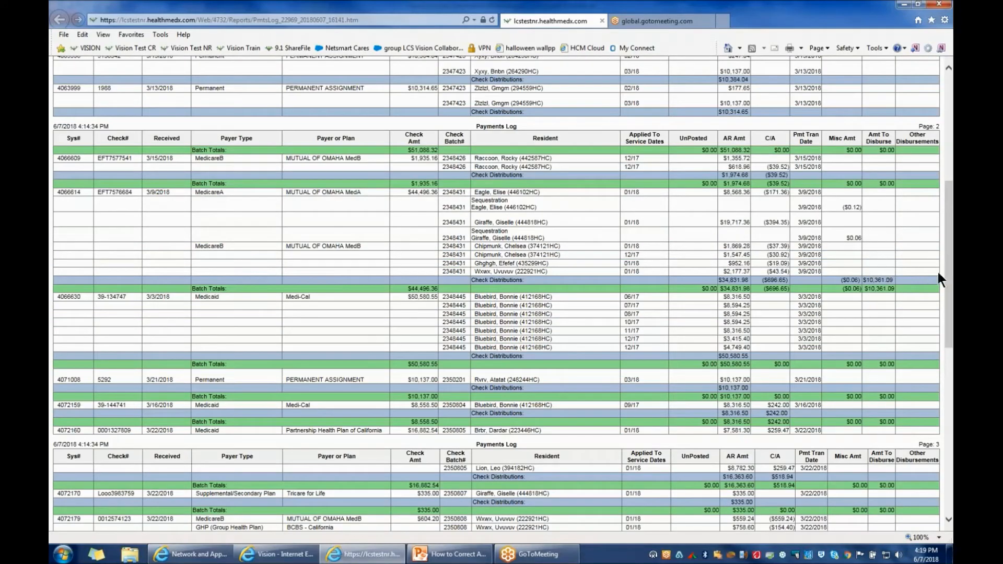
scroll(944, 199, up, 5)
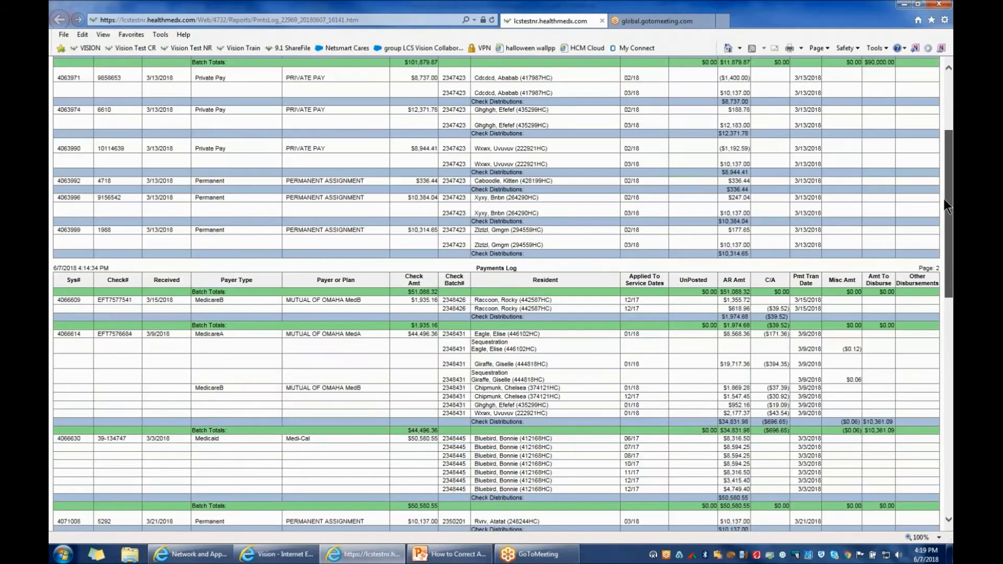
scroll(943, 199, up, 6)
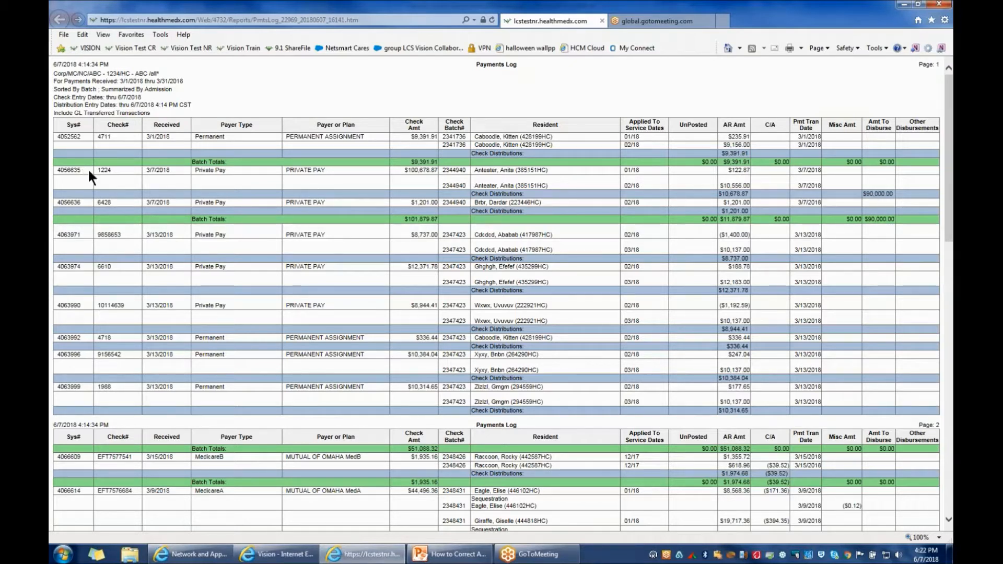
double_click(68, 171)
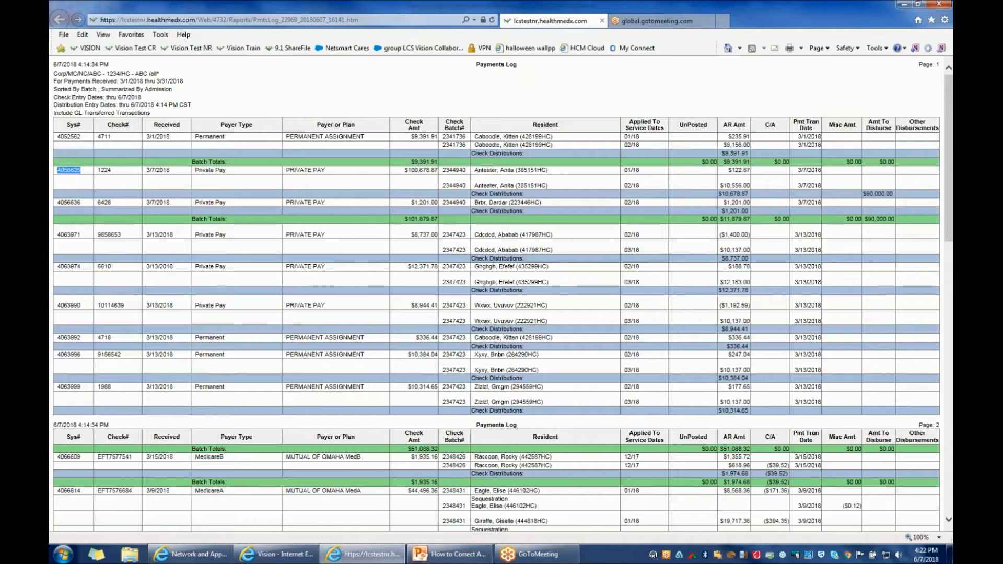
right_click(73, 173)
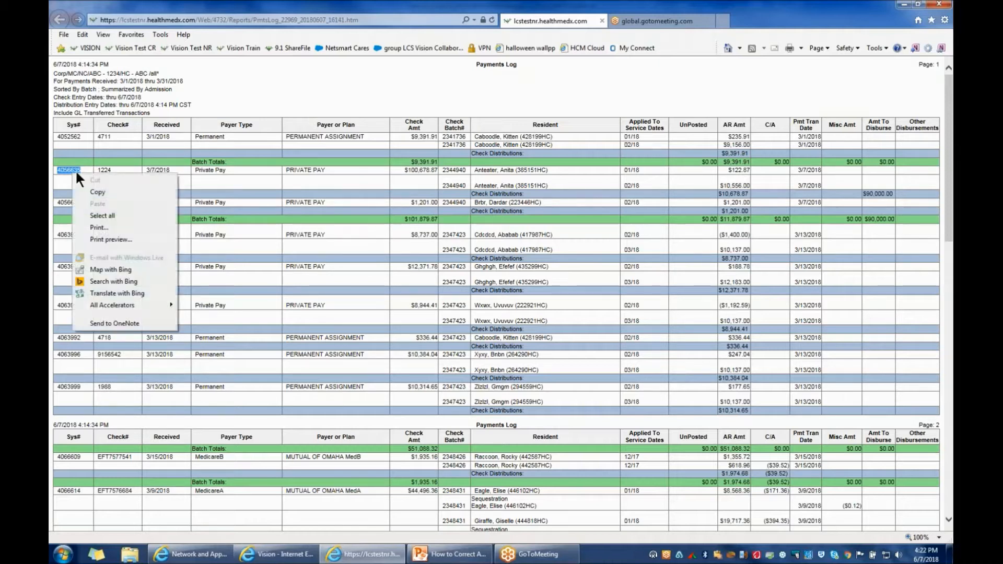
click(99, 191)
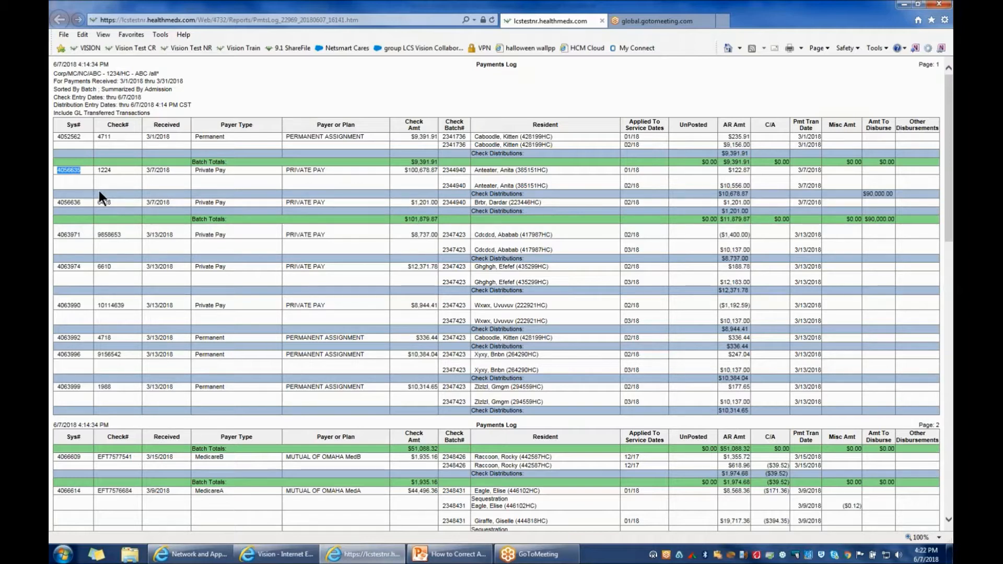
Close the report link page in Vision and add a payment batch described with the resident's surname plus "Correction".
click(282, 560)
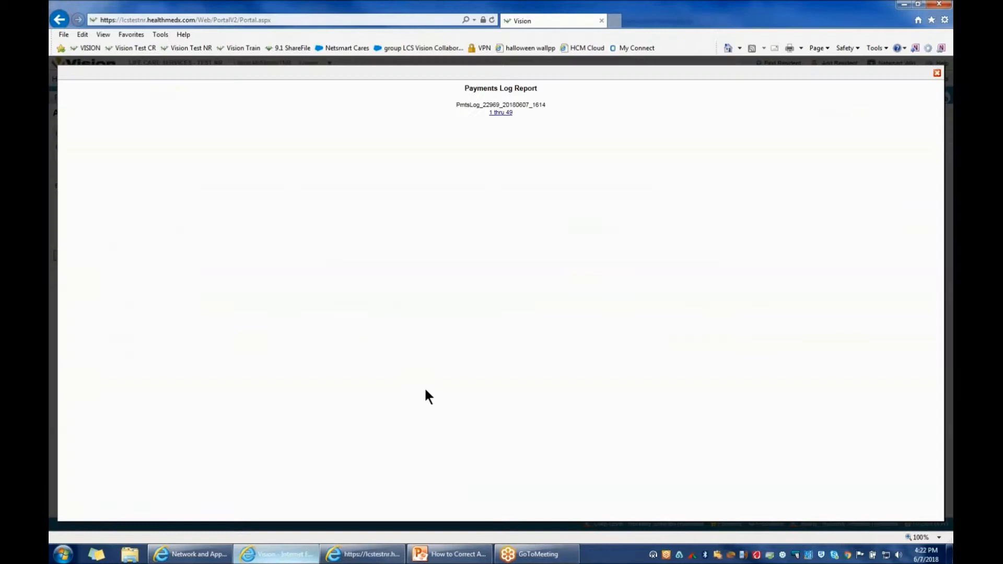
click(937, 74)
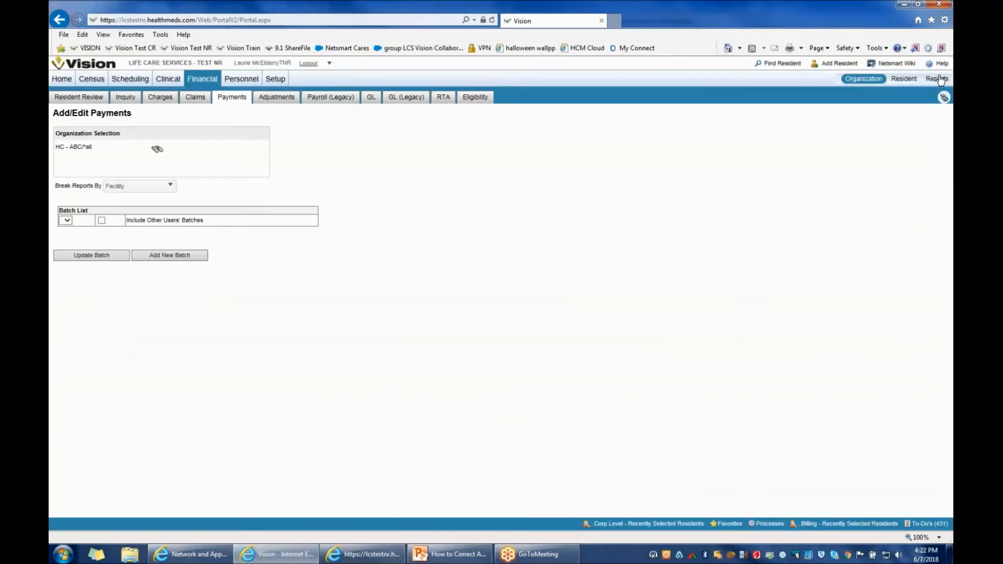
click(151, 257)
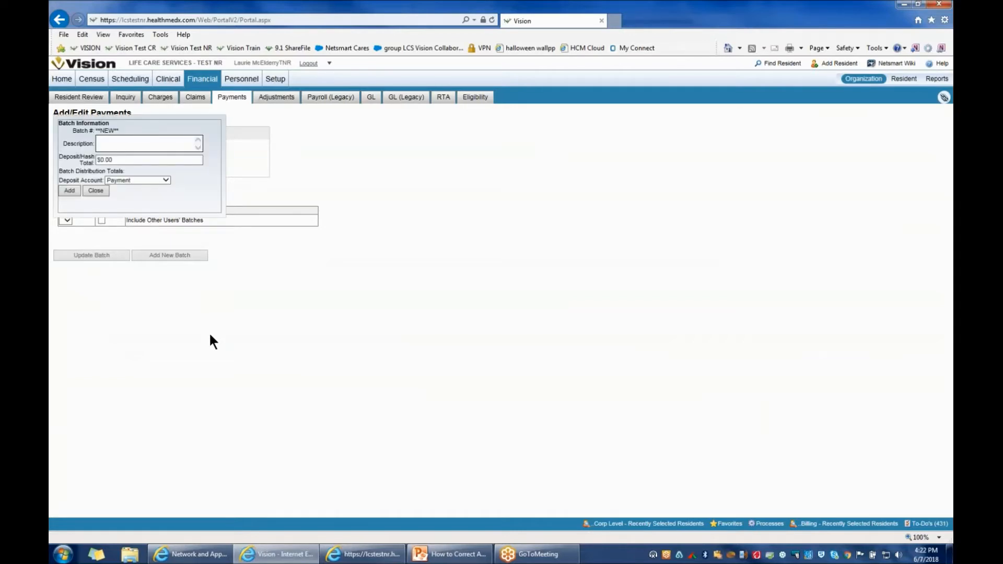
text(Anteater Correction)
click(69, 191)
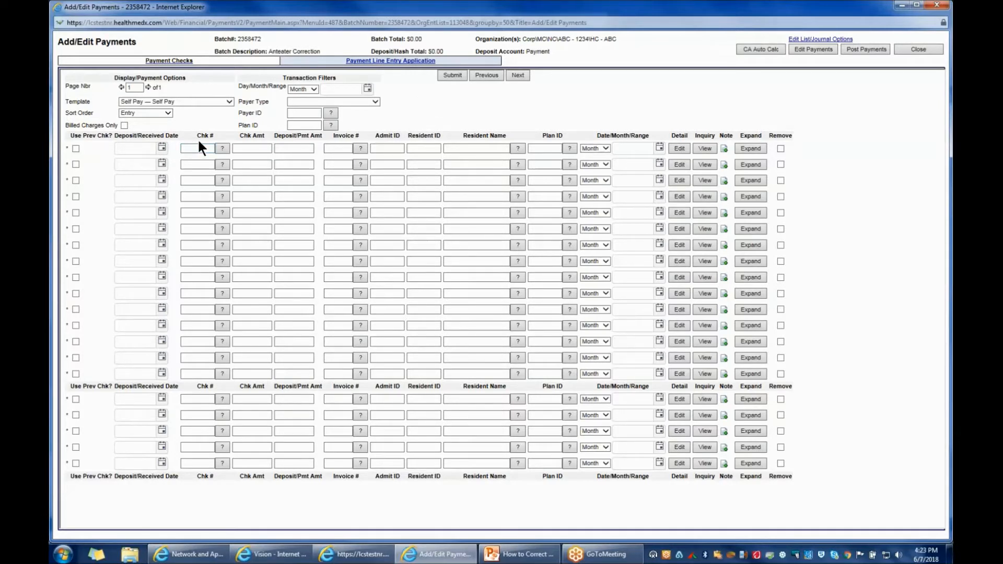
Find the check by the copied Sys# with both search filters turned off, and load it into the first payment row.
click(223, 149)
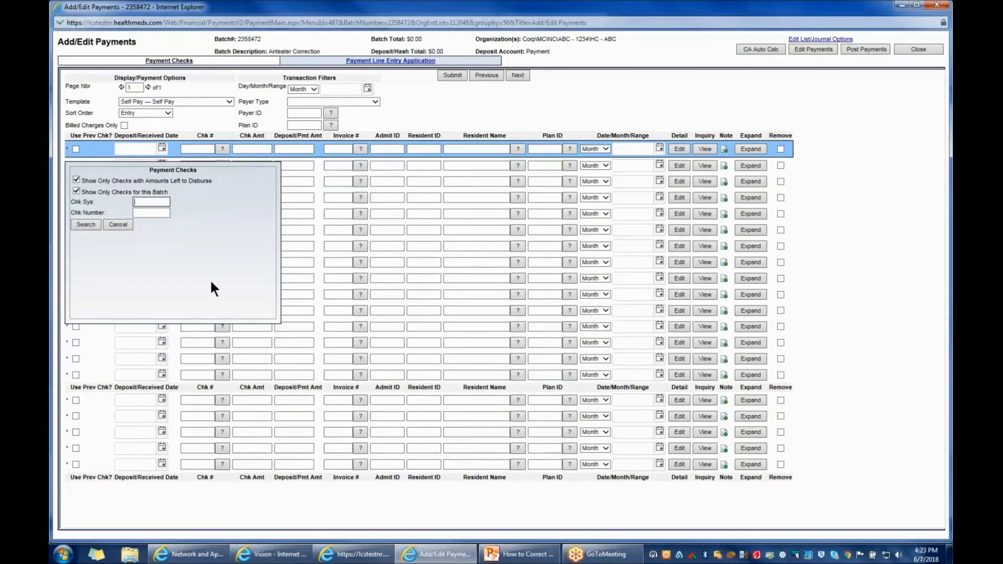
click(75, 180)
right_click(151, 204)
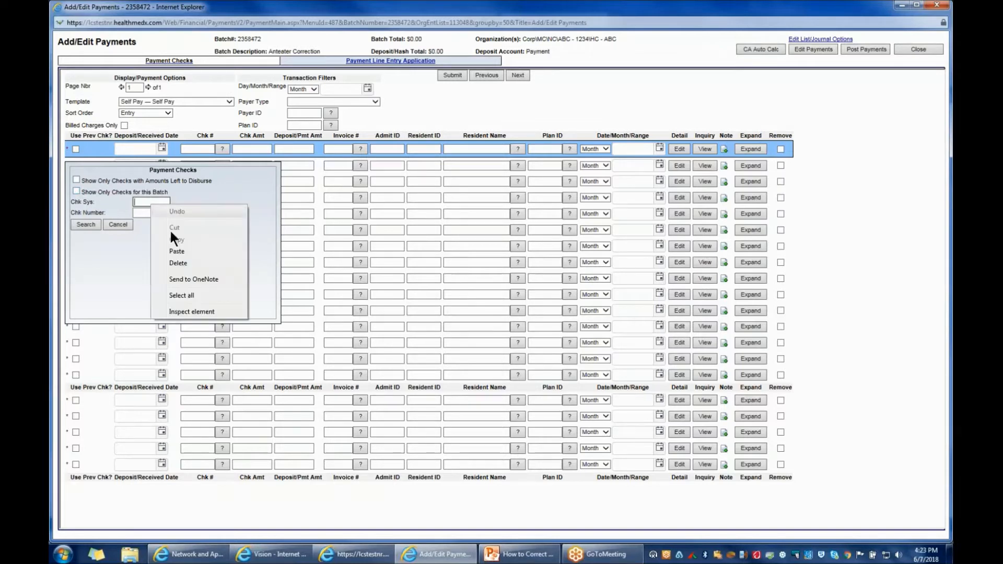
click(177, 251)
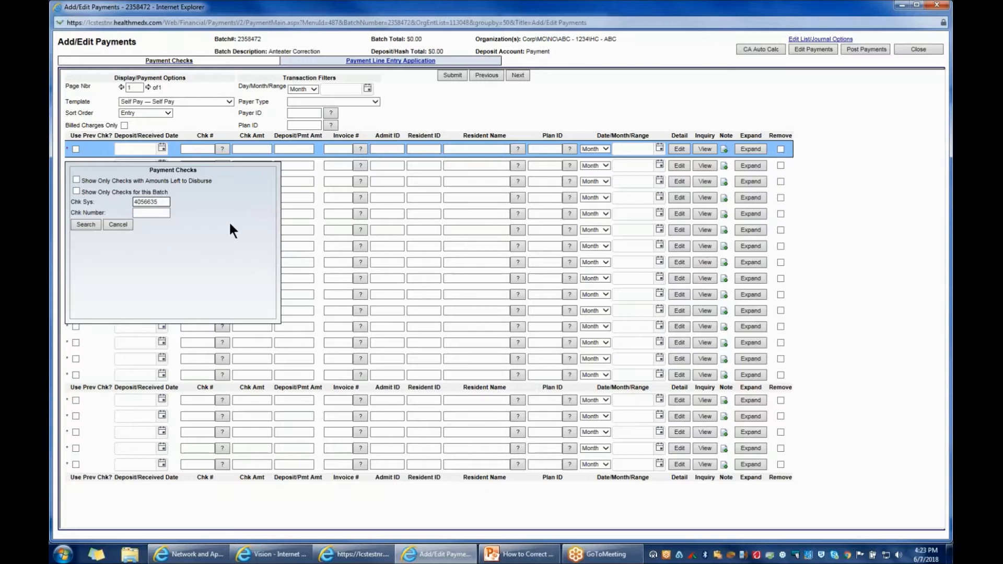
click(82, 223)
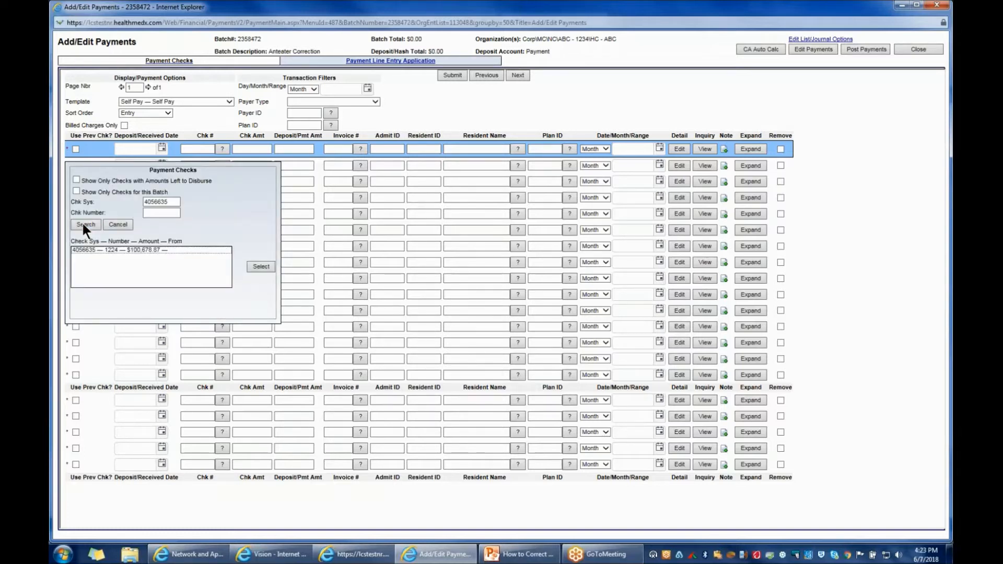
click(147, 249)
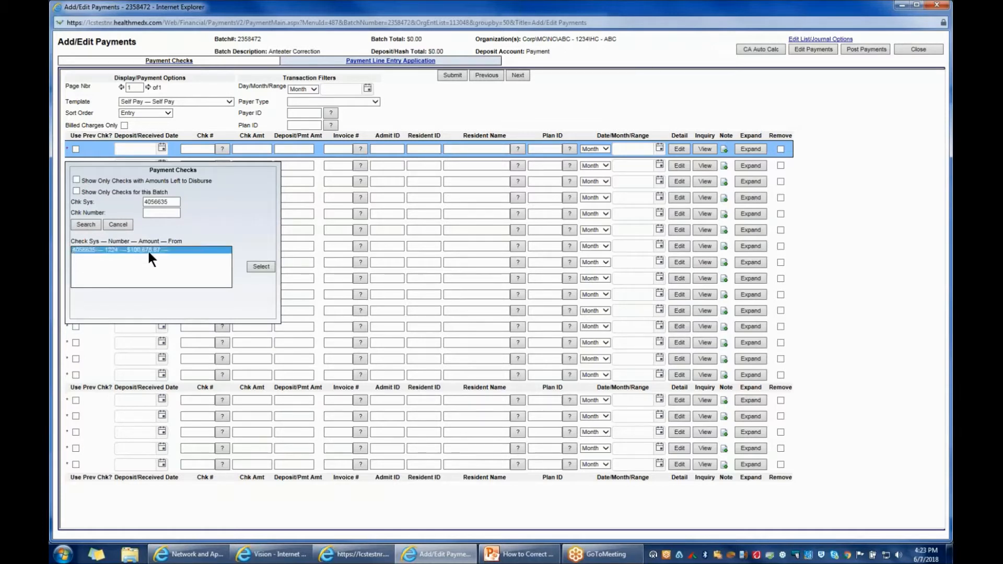
click(261, 267)
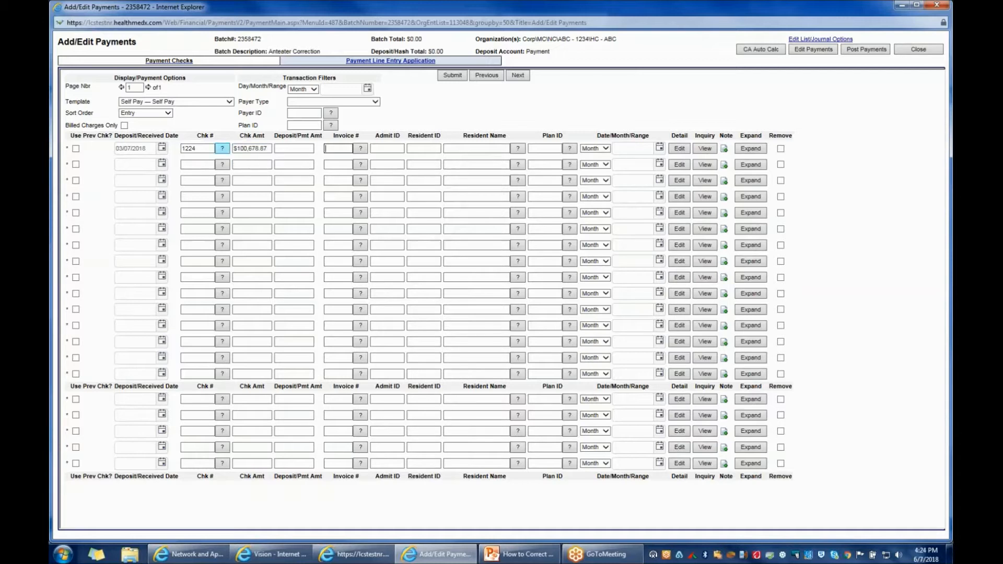
Correct the check amount to $10,678.87, submit the change and close the payment entry window.
click(242, 149)
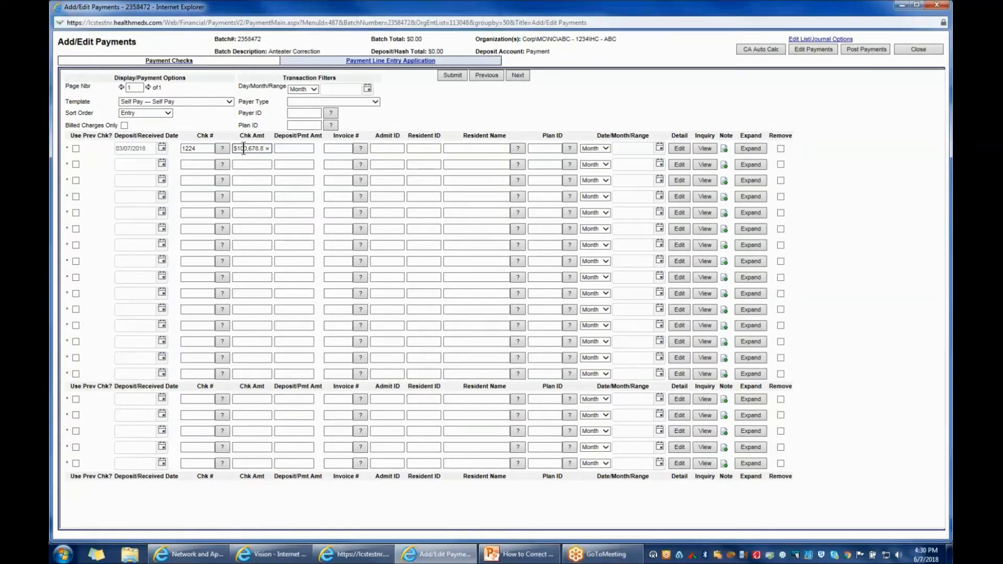
key(BackSpace)
click(446, 78)
click(930, 7)
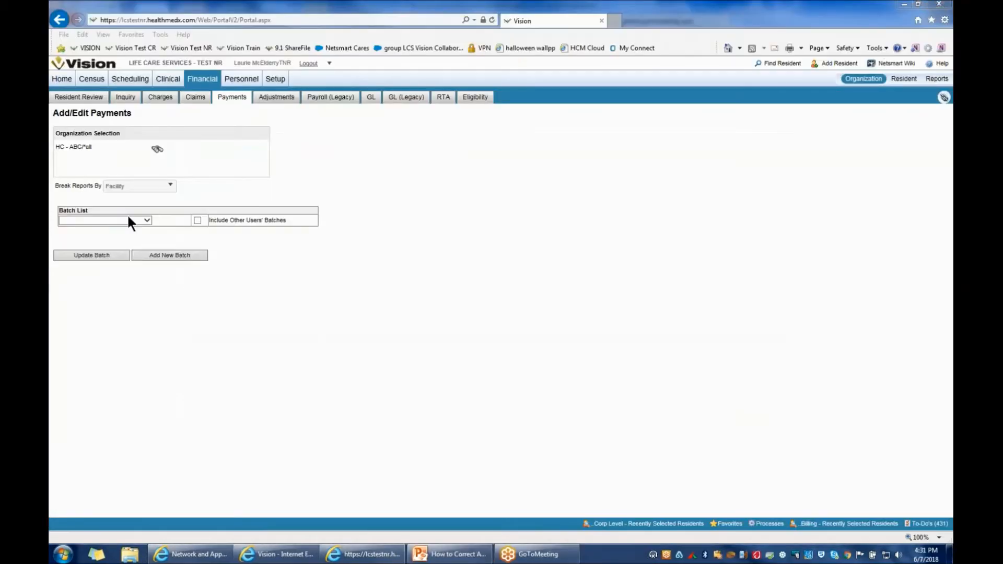
Delete the empty correction batch from the batch list.
click(124, 220)
click(124, 228)
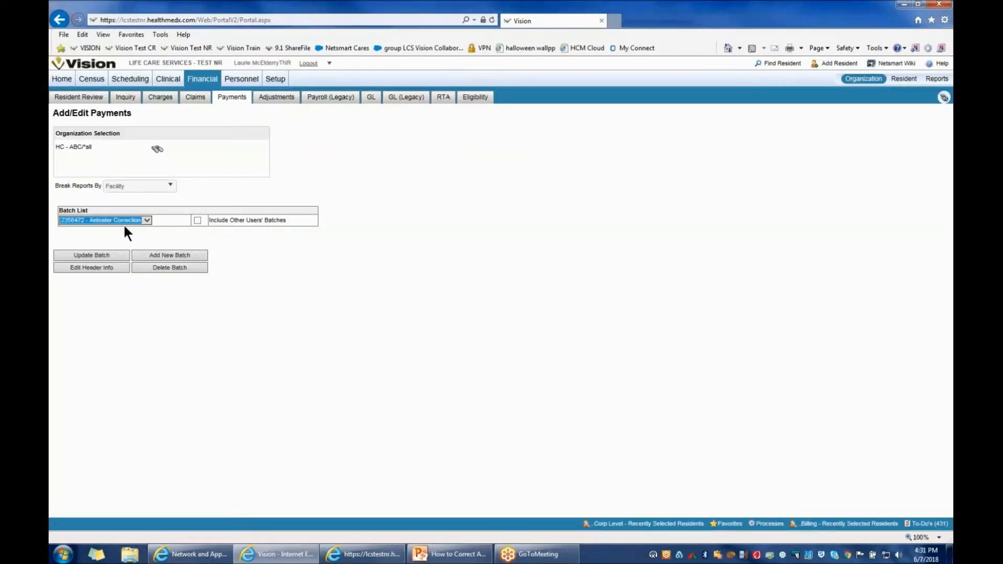
click(174, 268)
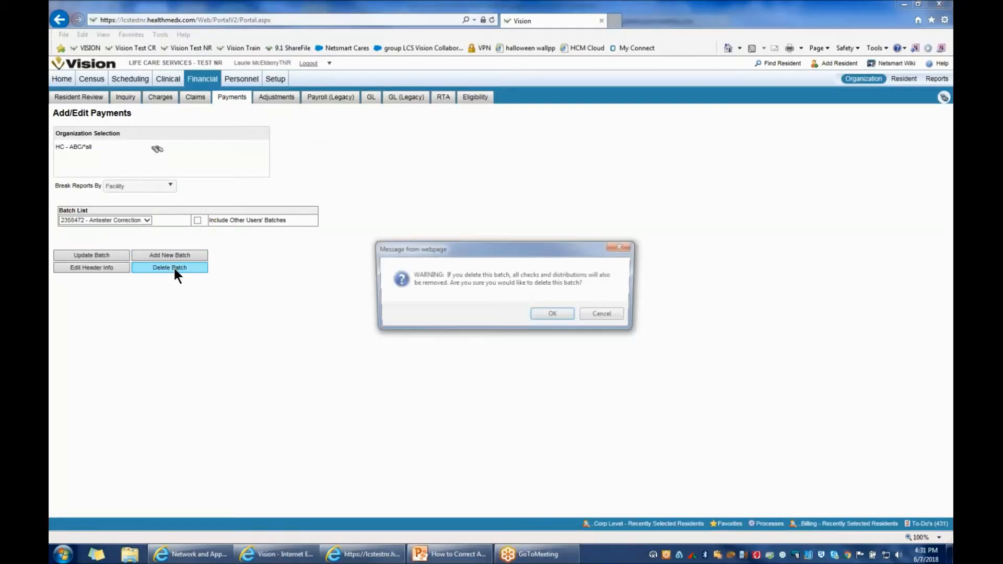
click(560, 315)
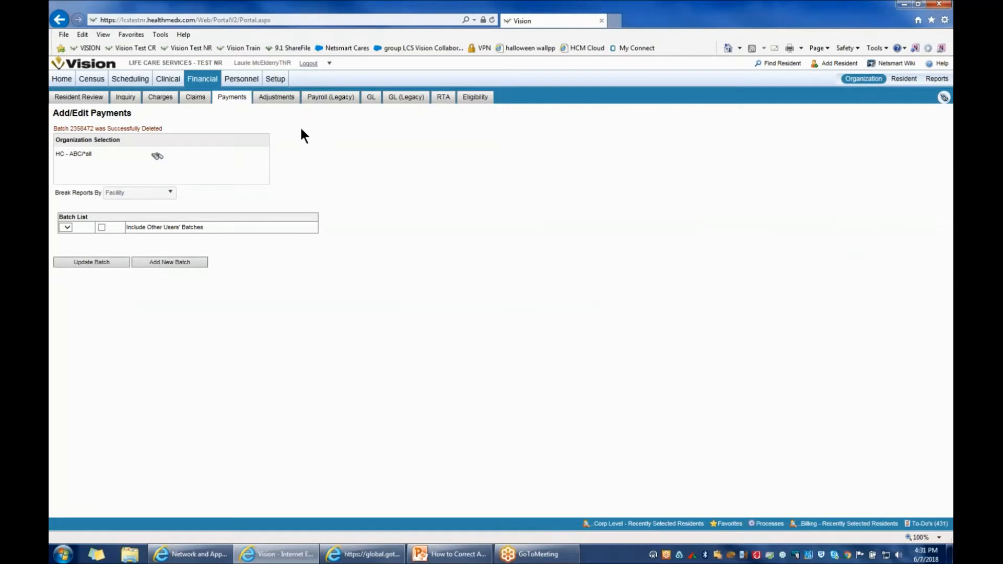
Run the payment log report for 3/1/2018 thru 6/7/2018, sorted by check, and copy the Sys# of the $44,496.36 Medicare payment.
mouse_move(945, 98)
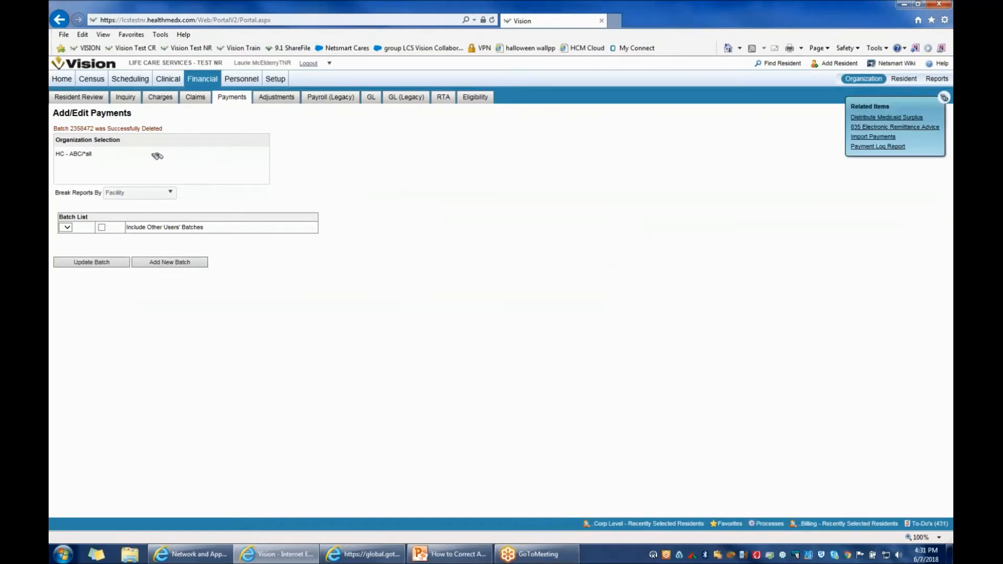
click(880, 147)
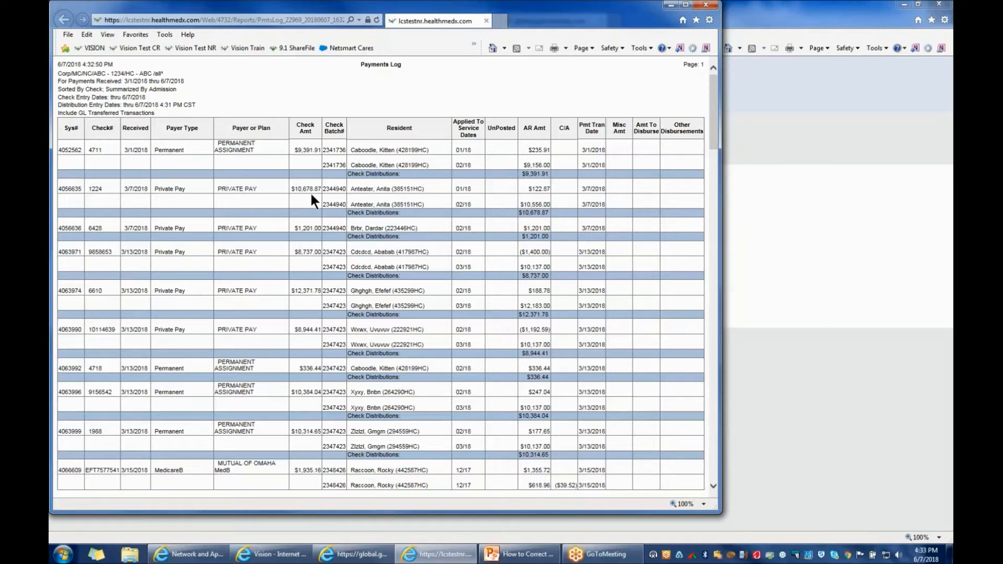
drag(713, 102, 653, 455)
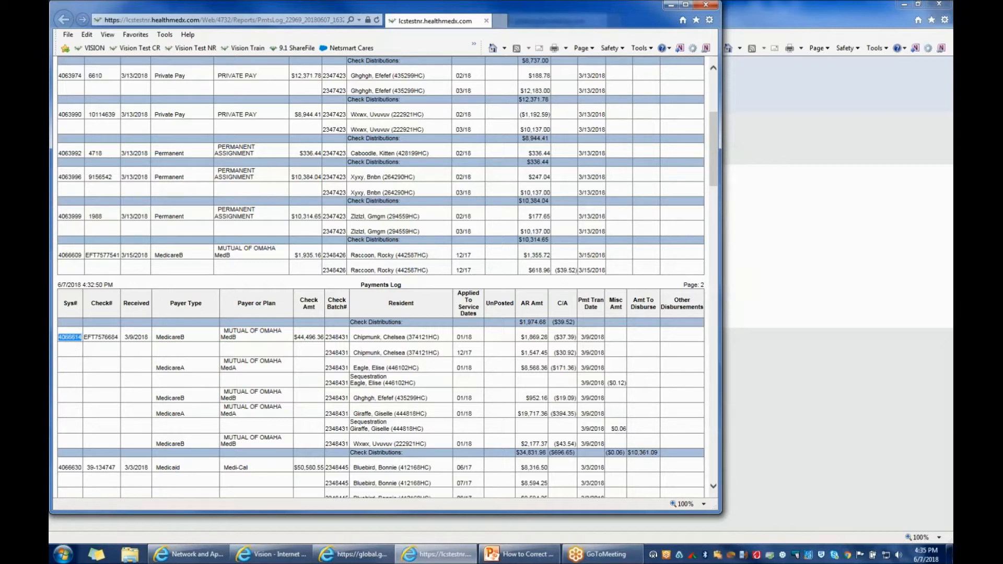
right_click(69, 337)
click(90, 353)
Return to Add/Edit Payments and create another batch, described with the second resident's surname plus "Correction".
click(282, 554)
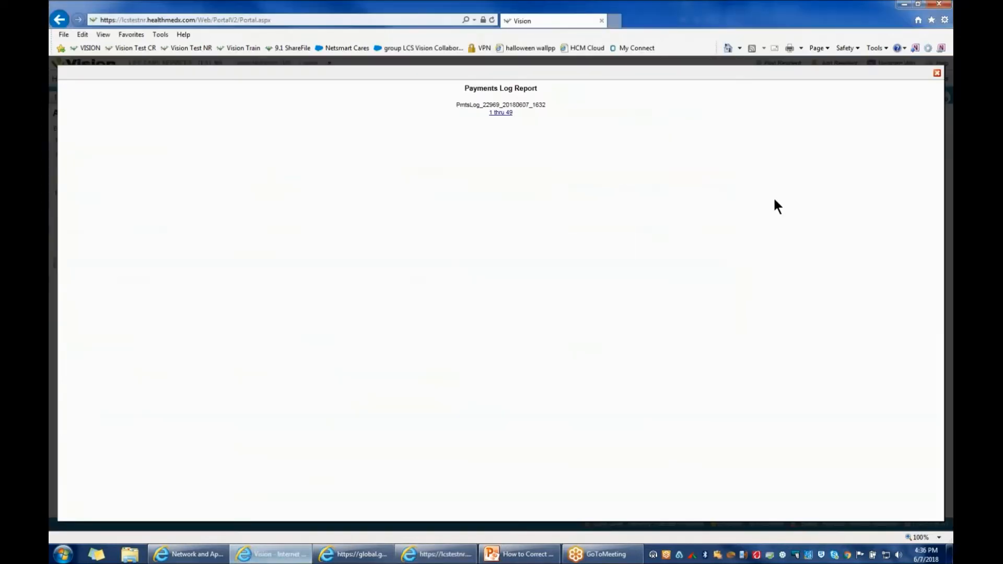
click(937, 73)
click(184, 265)
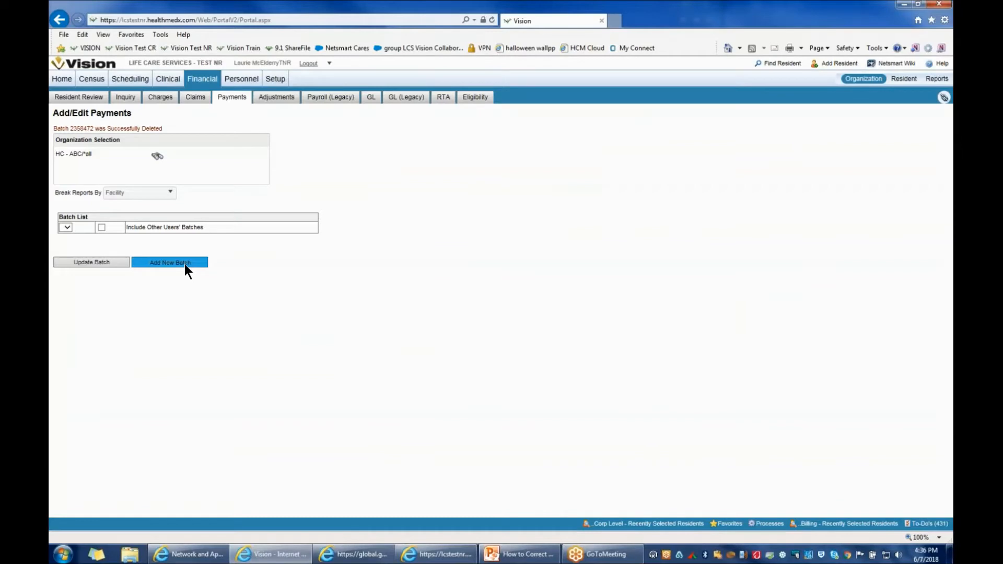
text(Brady Correction)
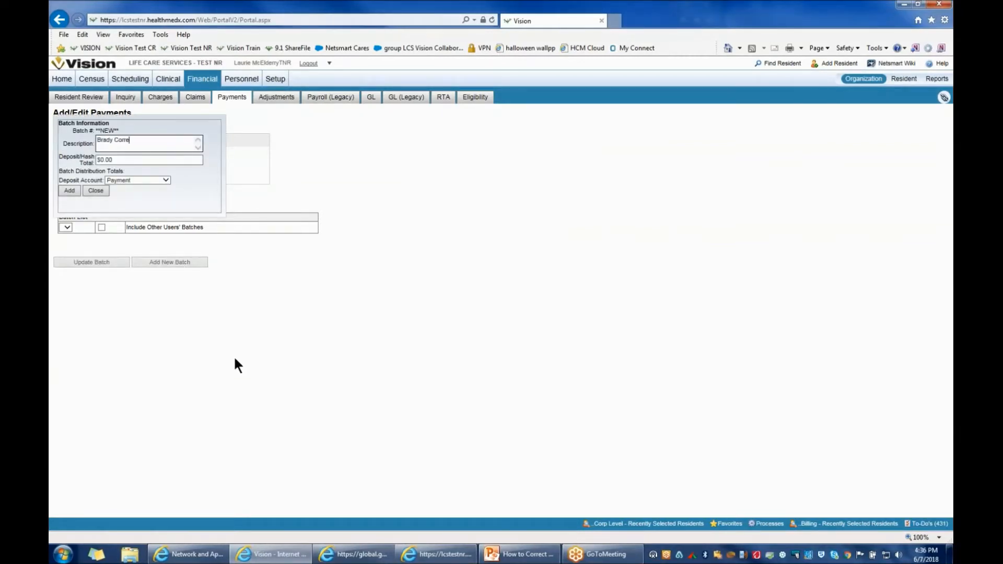
click(70, 190)
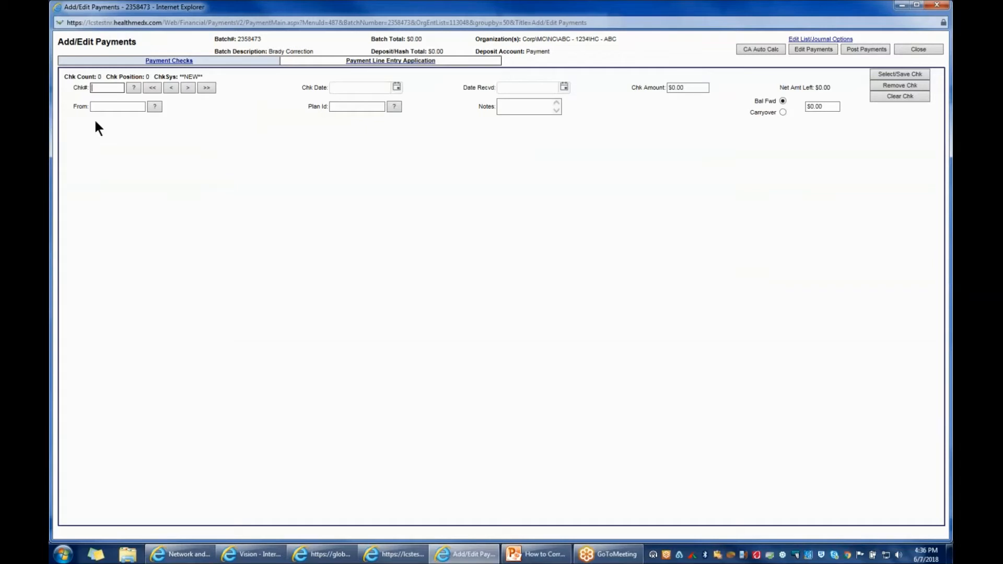
Look up the payment check by the copied Chk Sys number without the amount-left and this-batch filters, and load it into the correction batch.
click(133, 87)
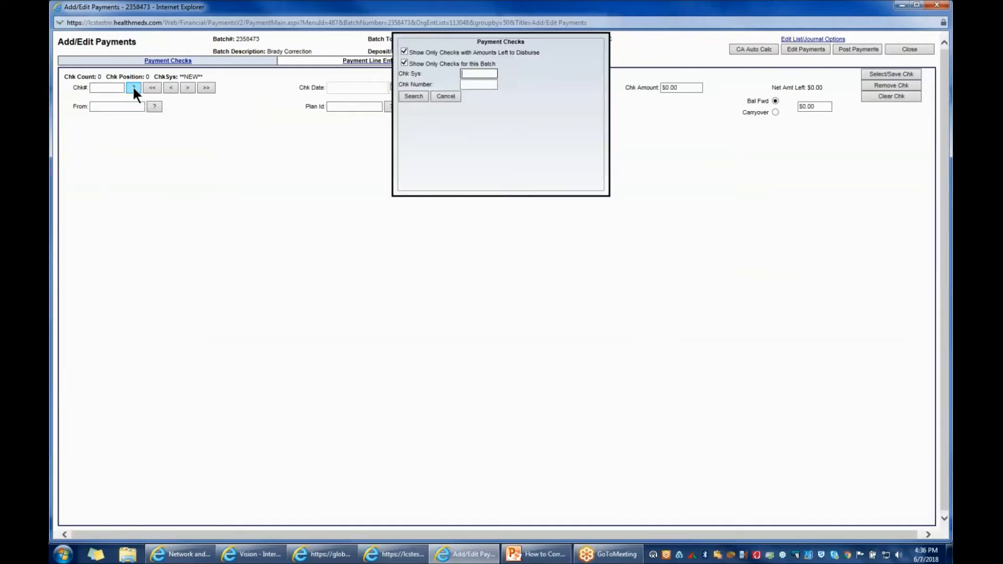
click(404, 52)
right_click(464, 74)
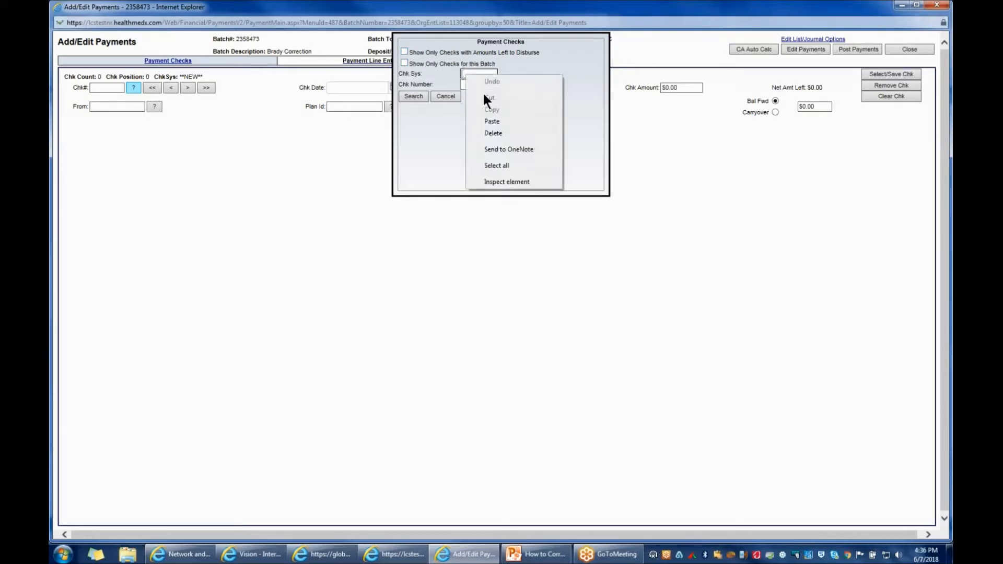
click(496, 124)
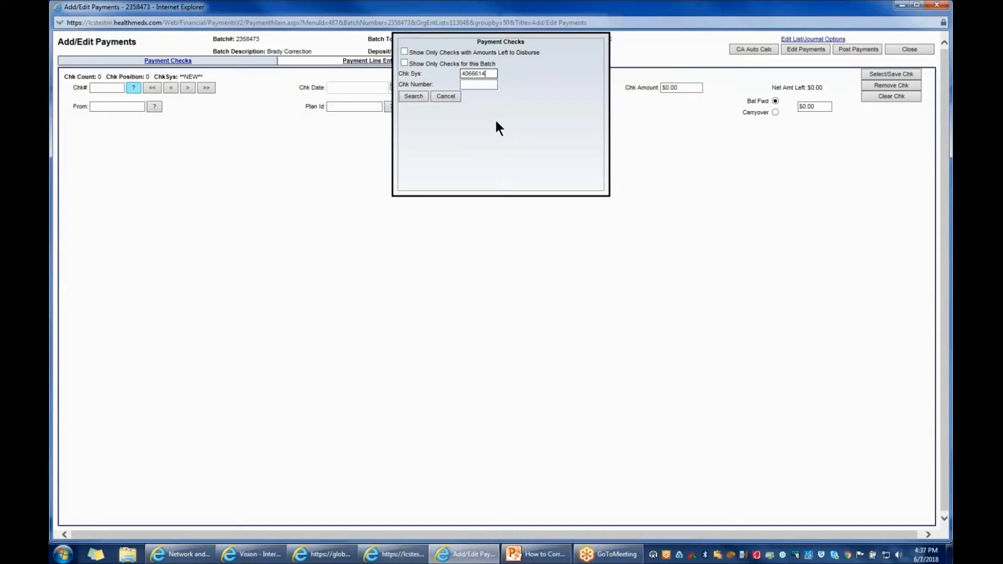
click(412, 98)
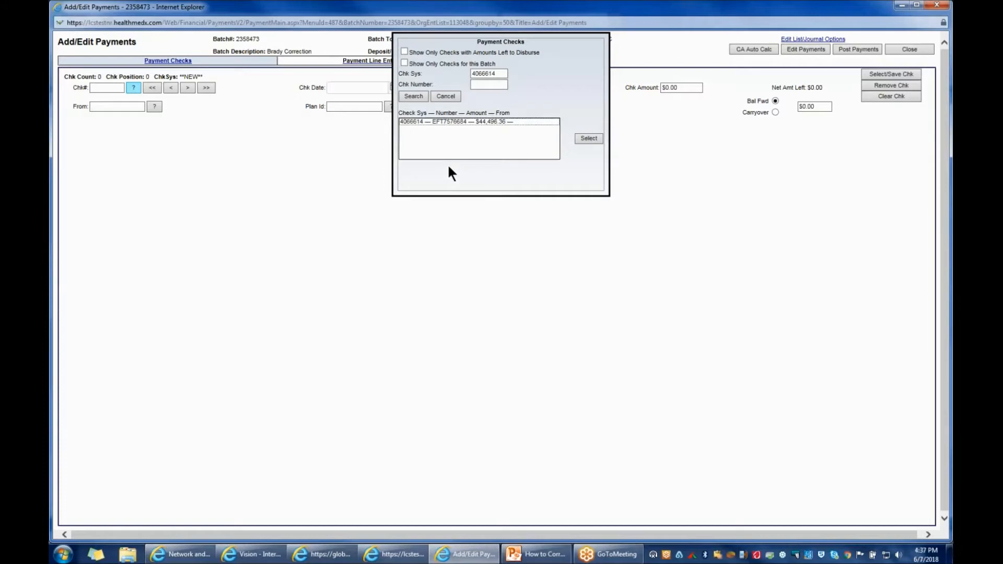
click(493, 122)
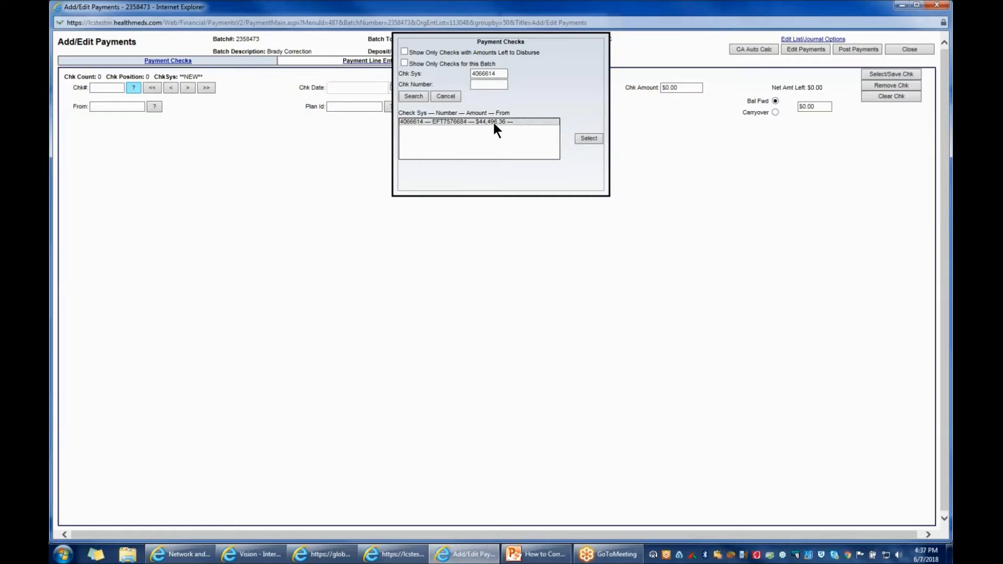
click(588, 138)
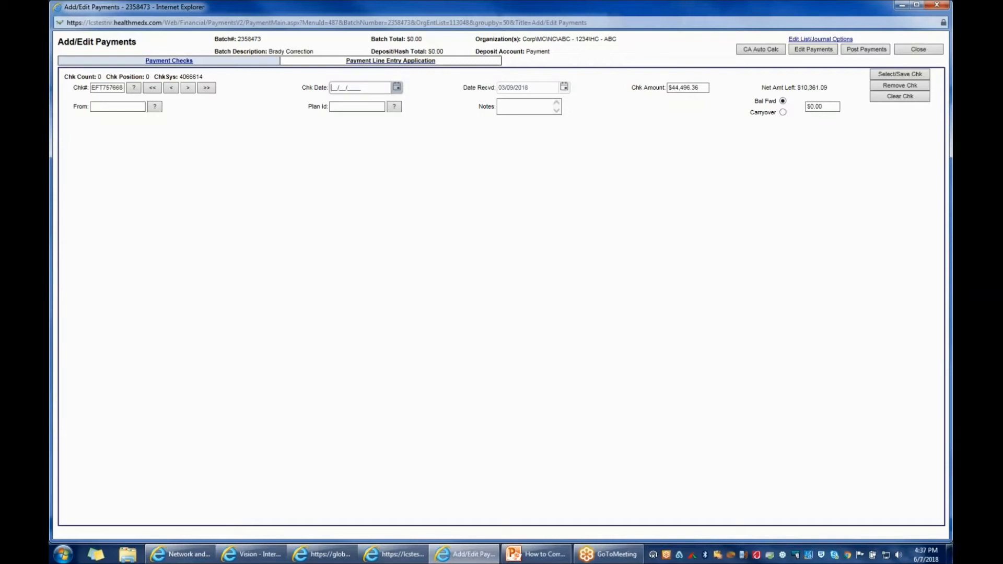
click(882, 73)
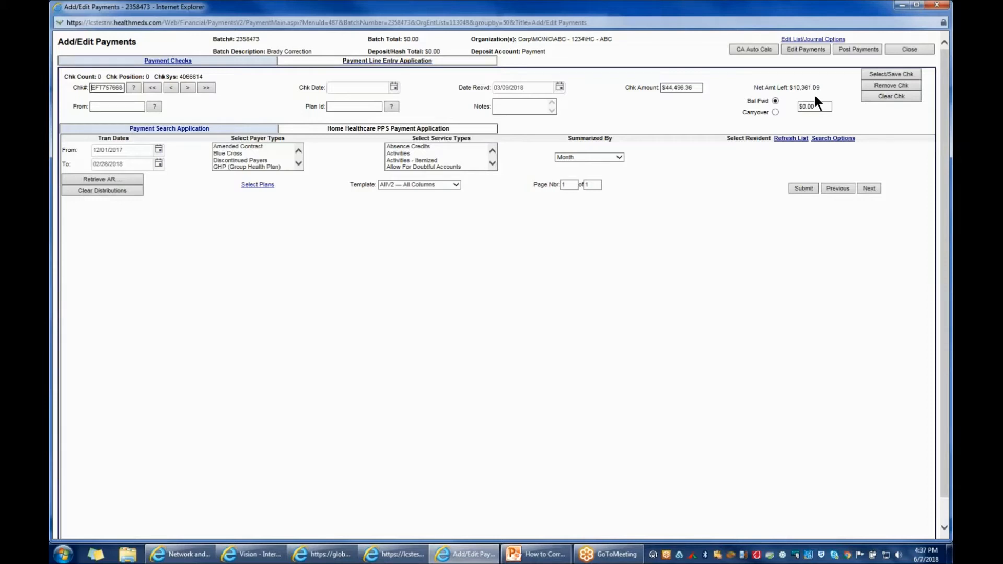
Retrieve the AR for transaction dates 01/01/2018 to 01/31/2018 with payer type MedicareA.
click(120, 150)
text(01/01/18)
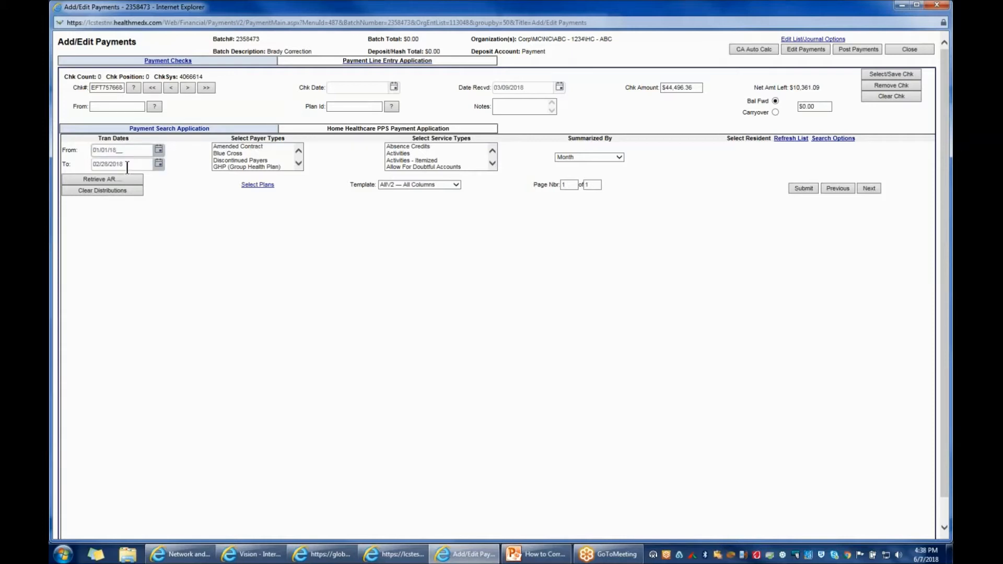
key(Tab)
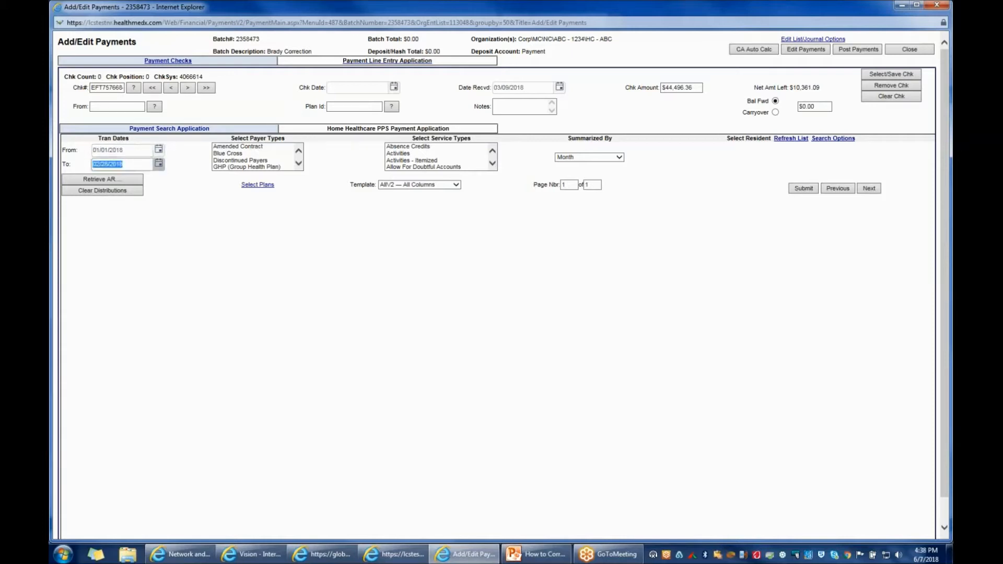
text(01/31/18)
click(301, 164)
click(301, 147)
click(300, 146)
click(301, 147)
click(264, 161)
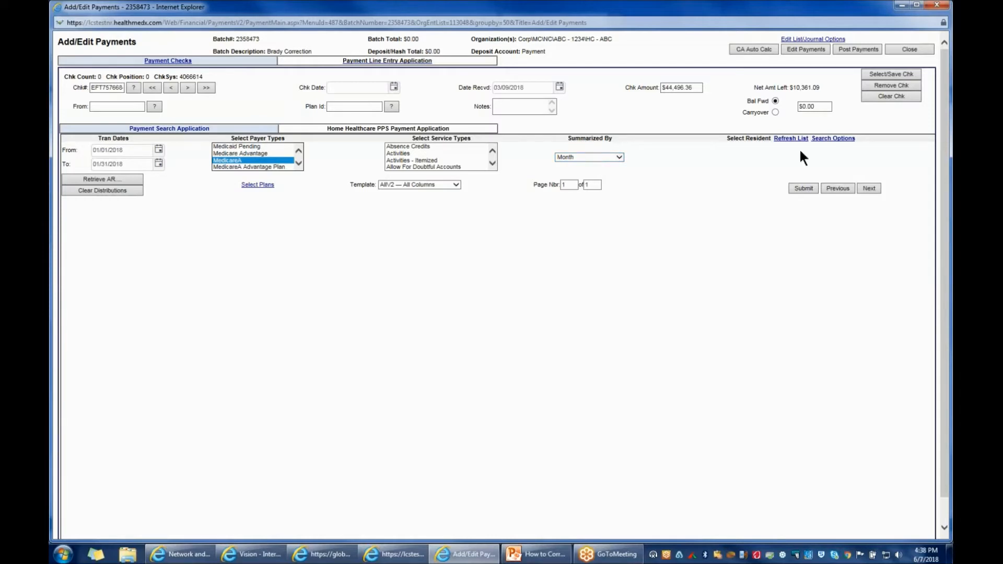
click(130, 180)
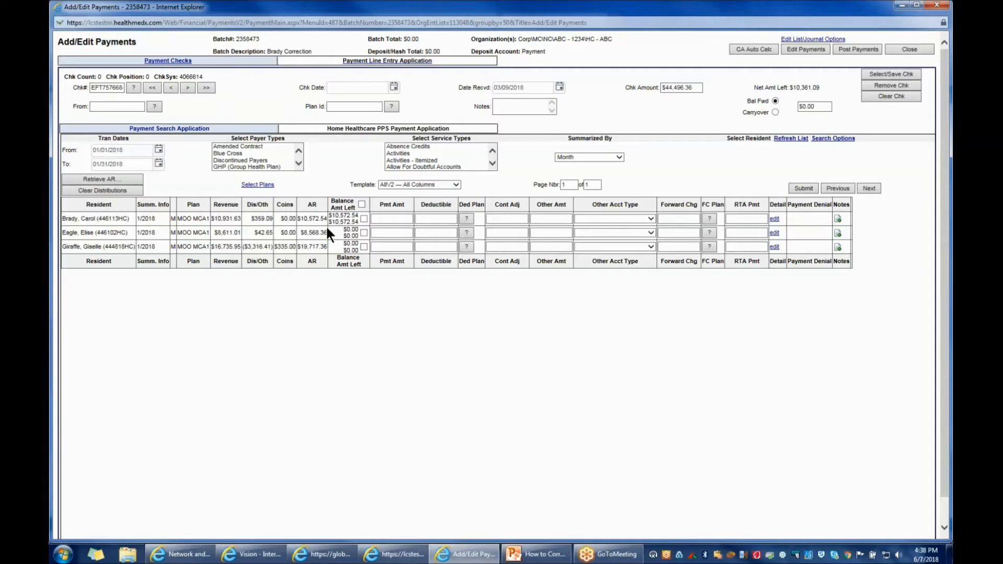
Apply the check's remaining $10,361.09 to the first listed resident's 1/2018 balance, enter a contractual adjustment of 211.45 and submit the distribution.
click(363, 218)
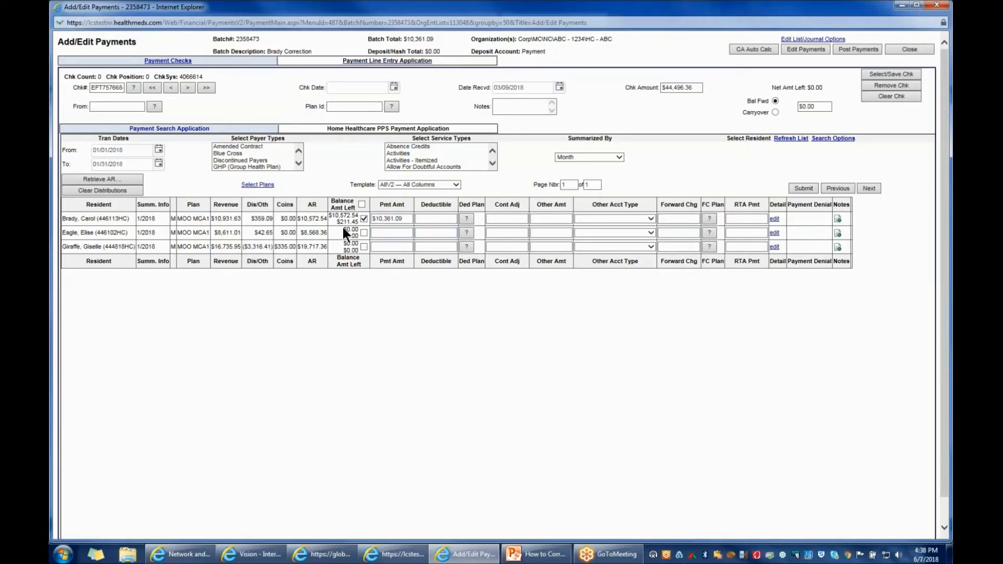
click(508, 218)
text(211.45)
click(606, 317)
click(803, 187)
Generate the Summary Payment Edit List for the batch, review the check amount and distribution totals, and close the report.
click(801, 49)
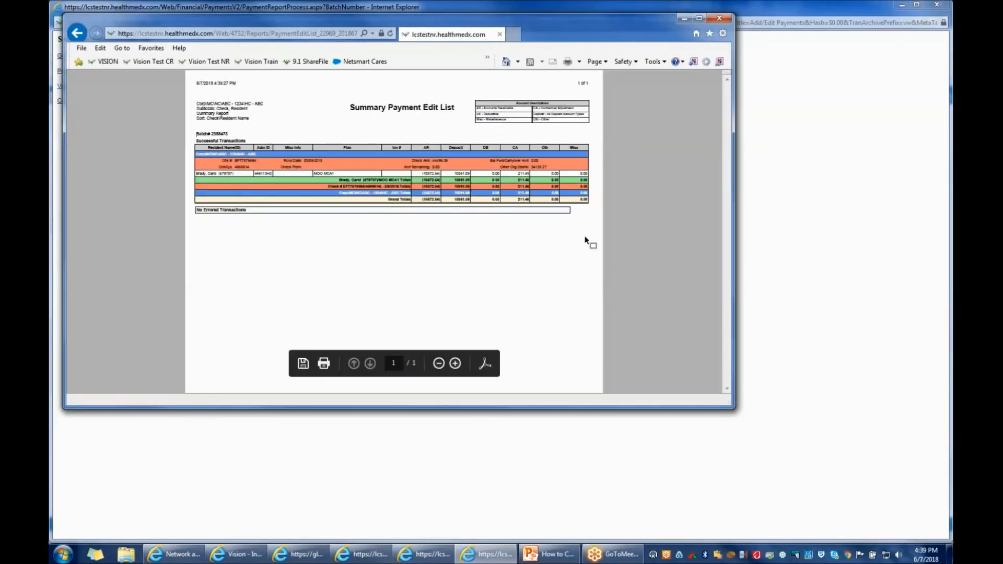
click(459, 366)
click(458, 366)
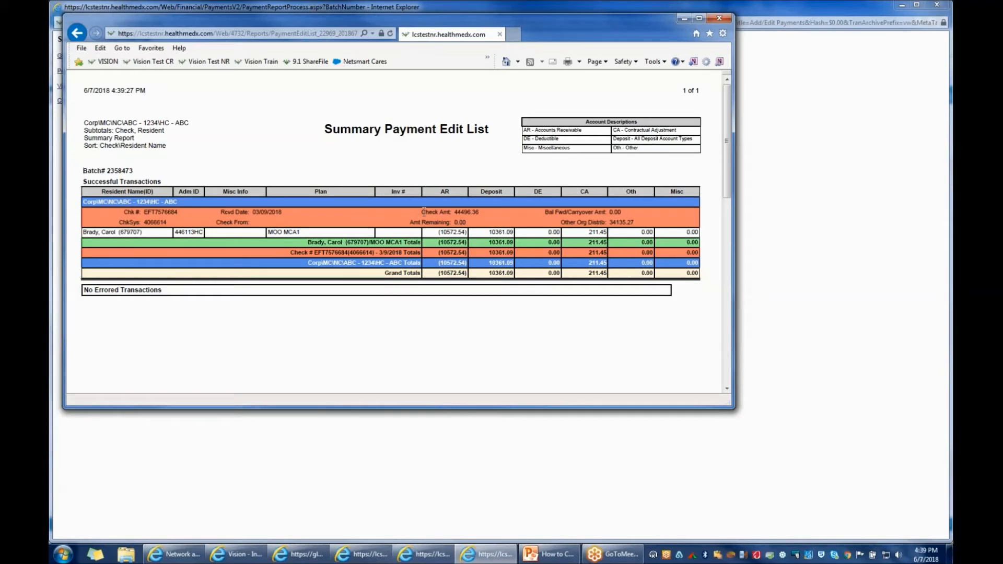
drag(419, 211, 475, 212)
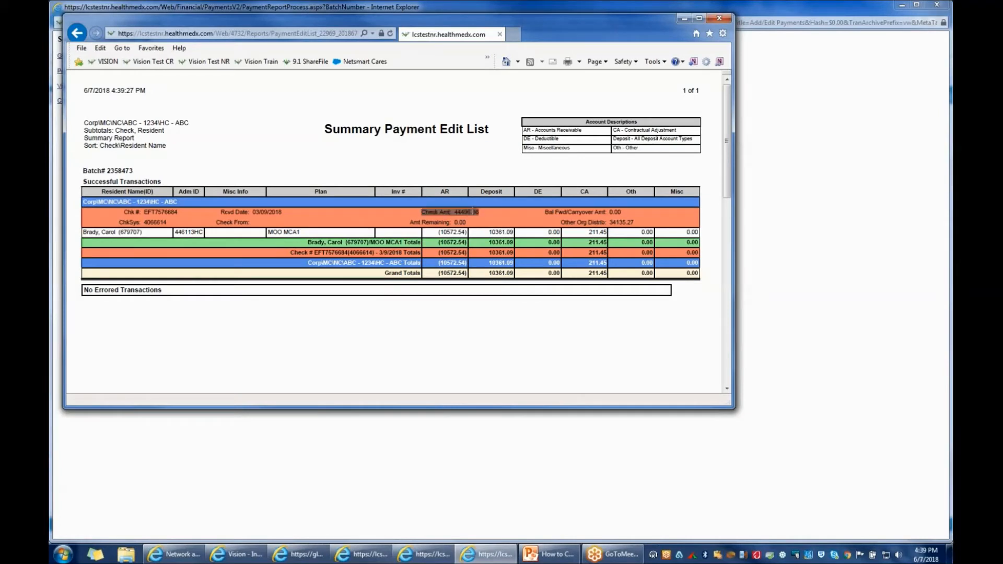
click(455, 283)
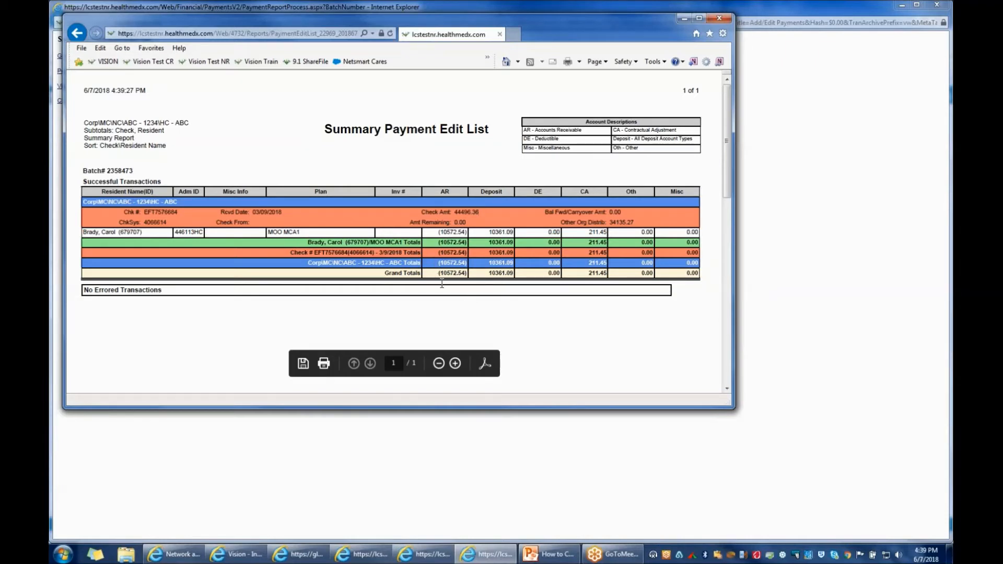
click(720, 19)
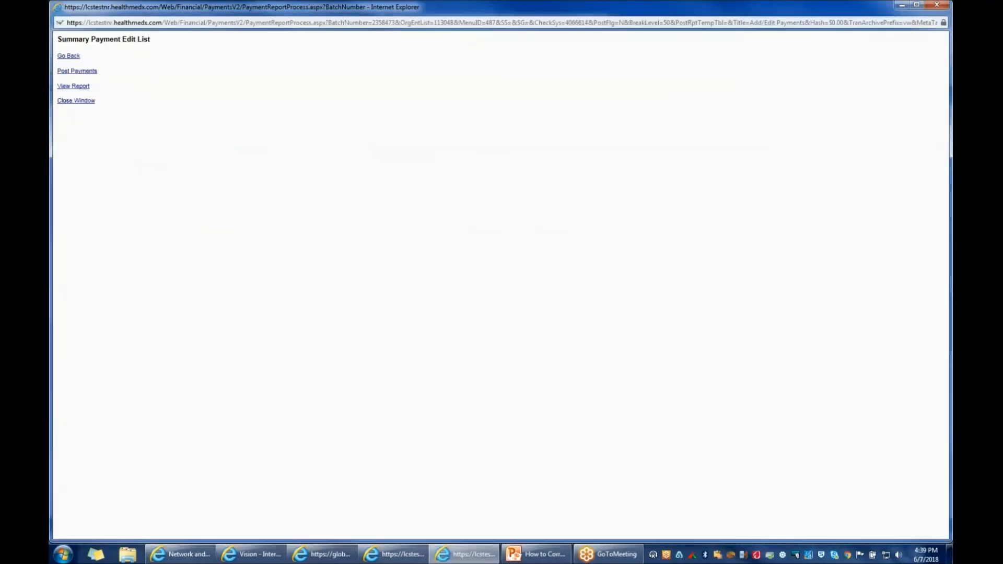
Post the payment batch, then close the Summary Payment Entry Journal and the payment window.
click(76, 70)
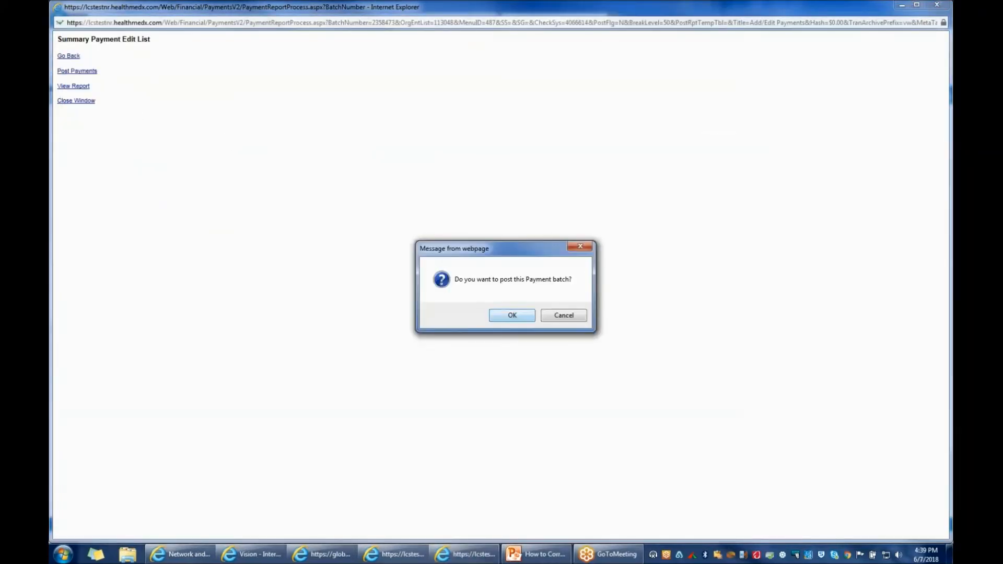
click(522, 313)
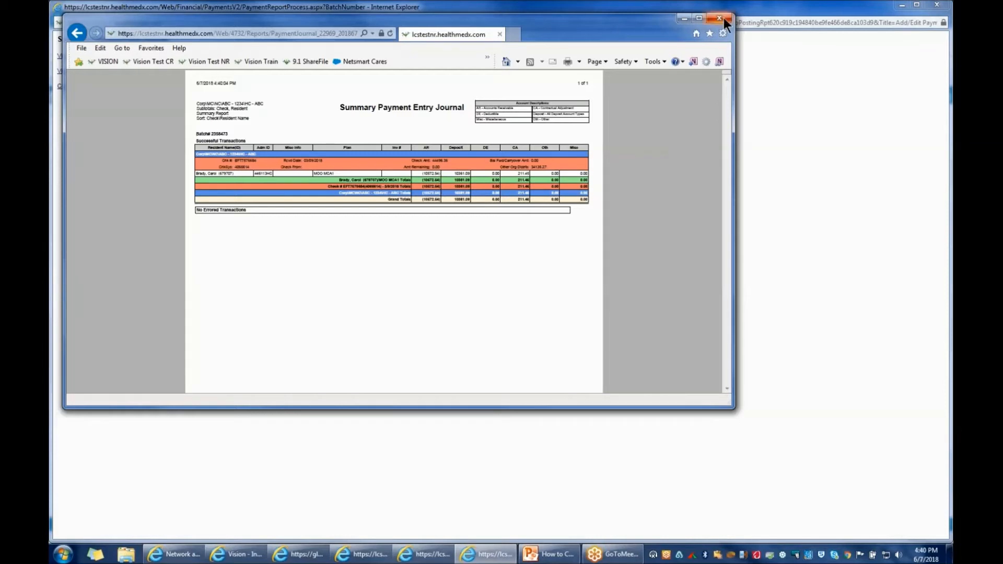
click(719, 18)
click(936, 4)
Run the payment log report for 3/1/2018 thru 3/31/2018 and compare the two entries for the $9,391.91 check.
click(944, 97)
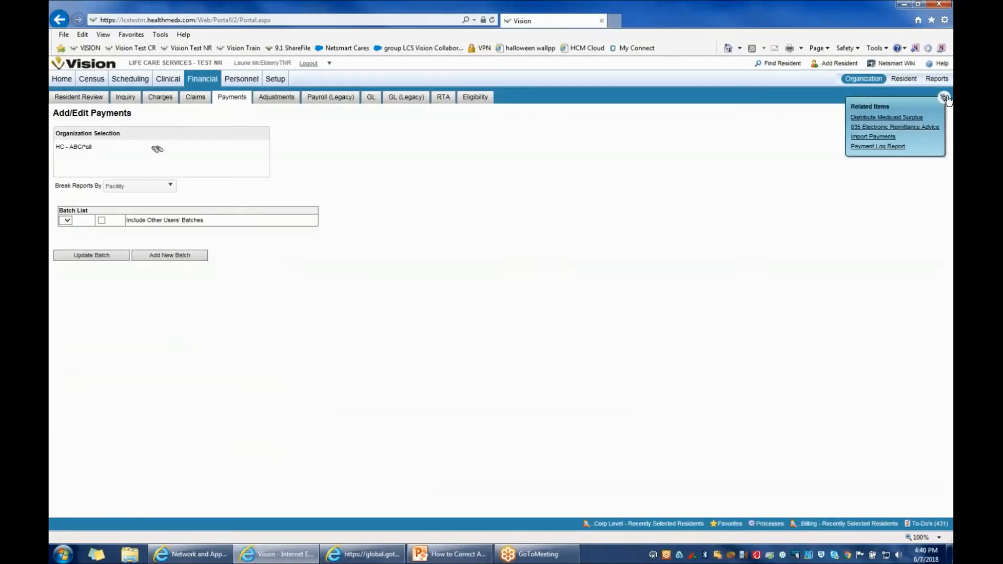
click(877, 147)
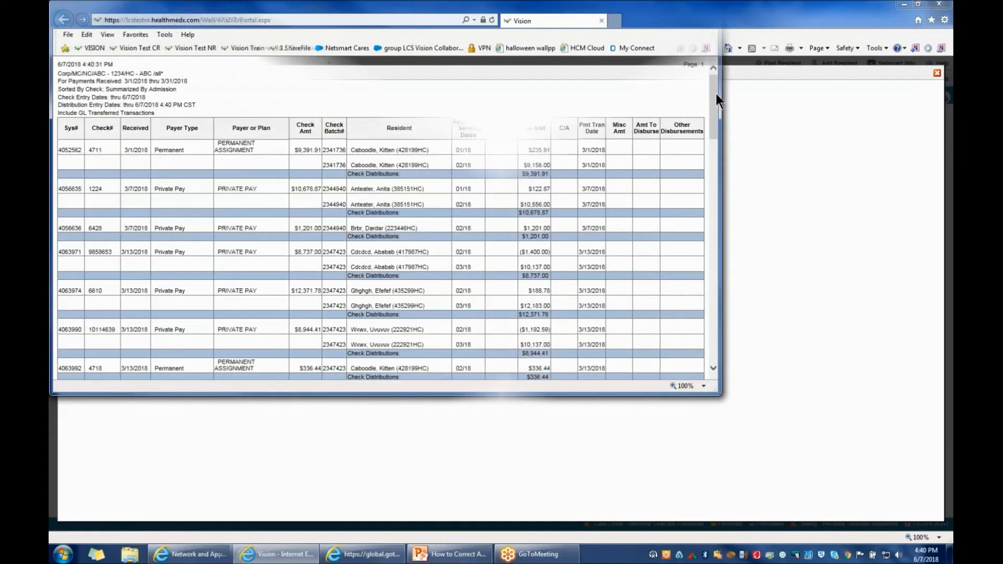
drag(716, 94, 713, 163)
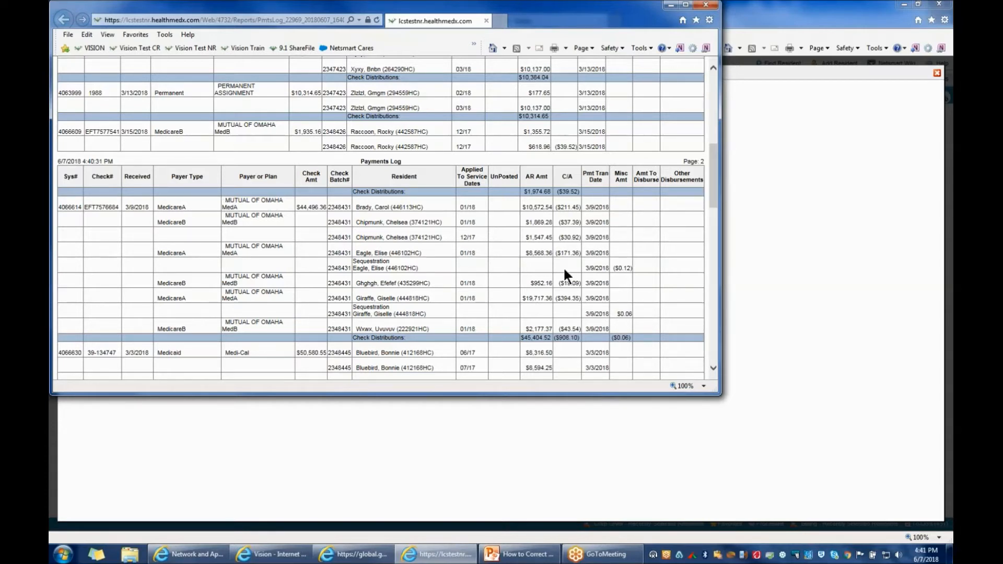
drag(713, 164, 723, 281)
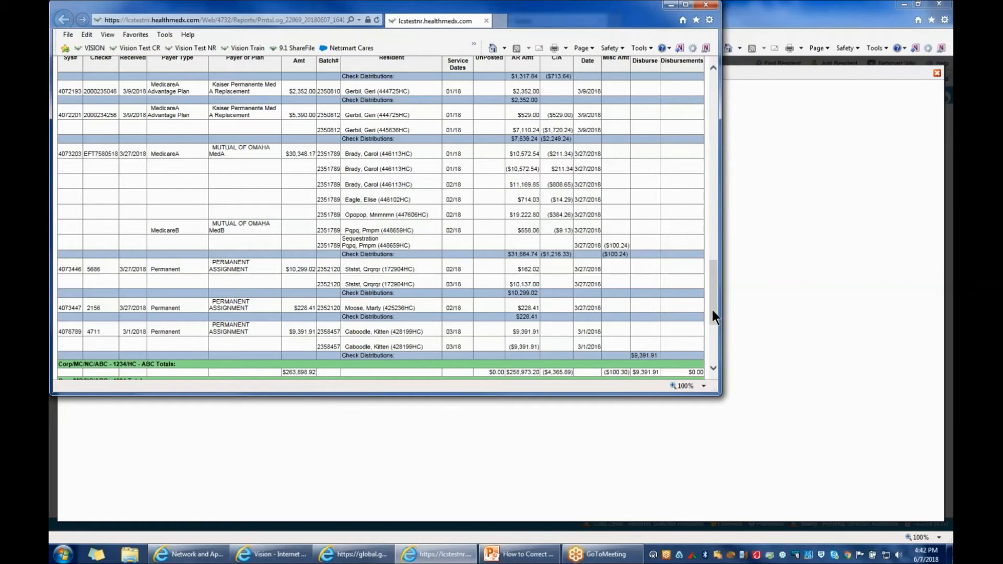
drag(713, 309, 678, 118)
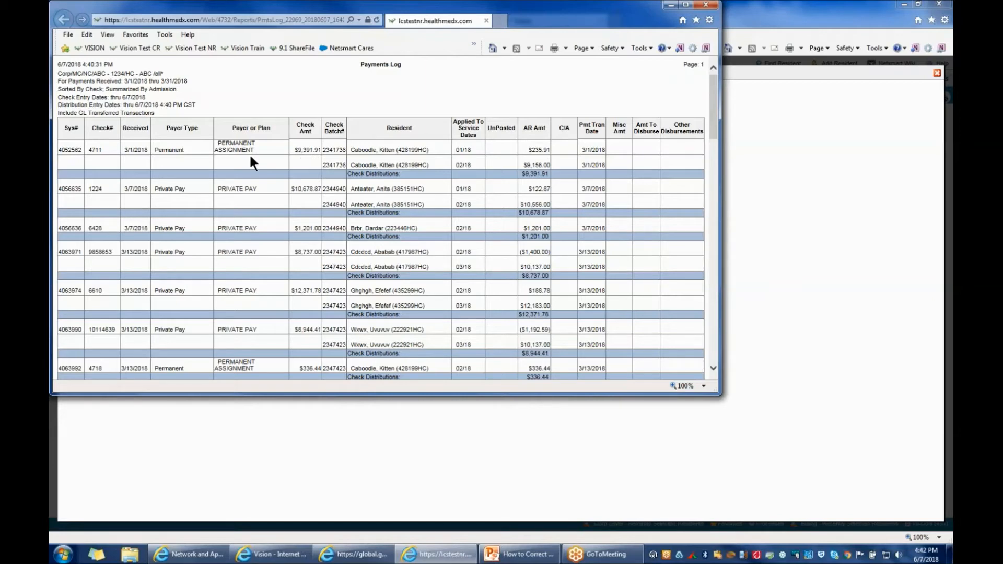
drag(709, 92, 715, 323)
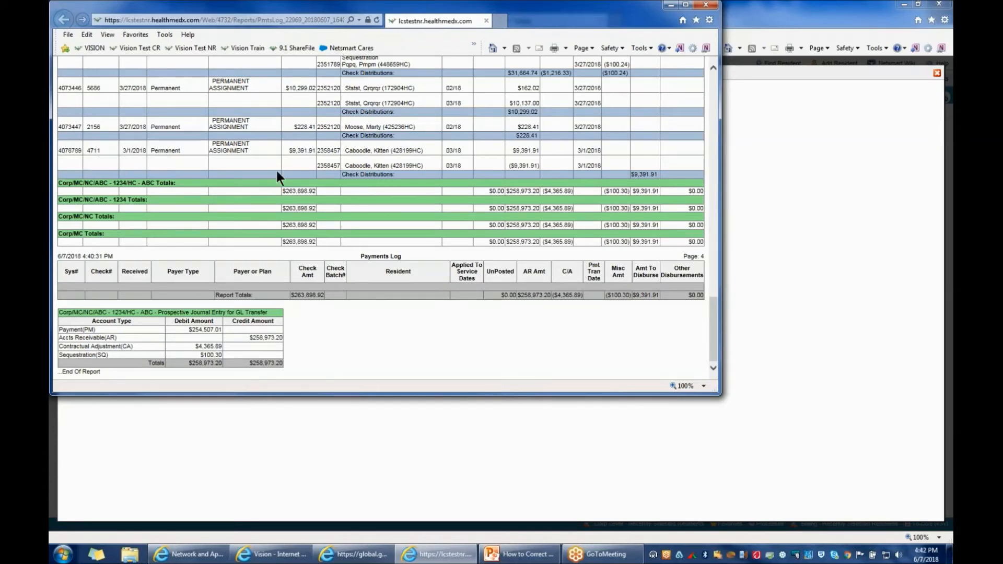
drag(713, 329, 700, 80)
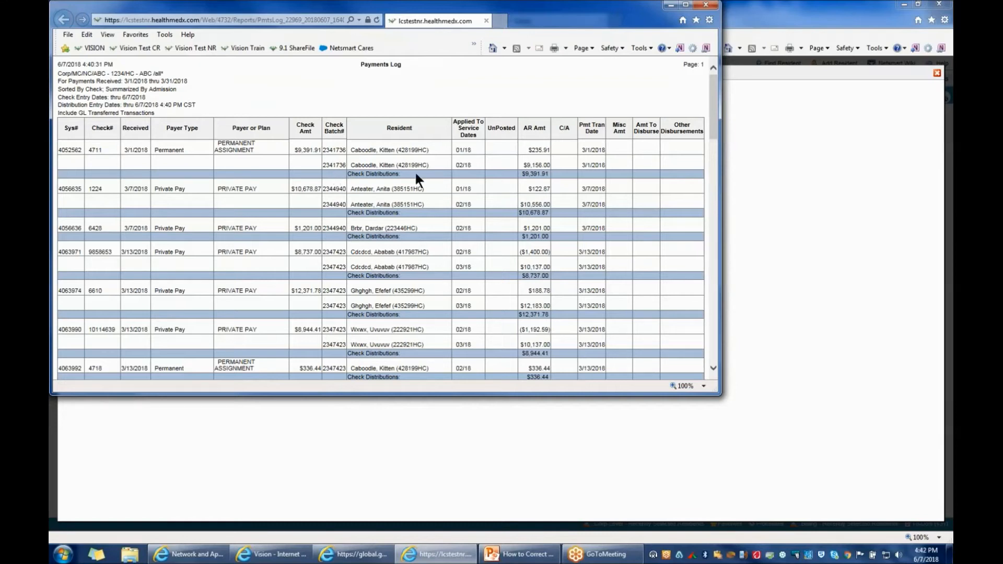
drag(712, 92, 706, 343)
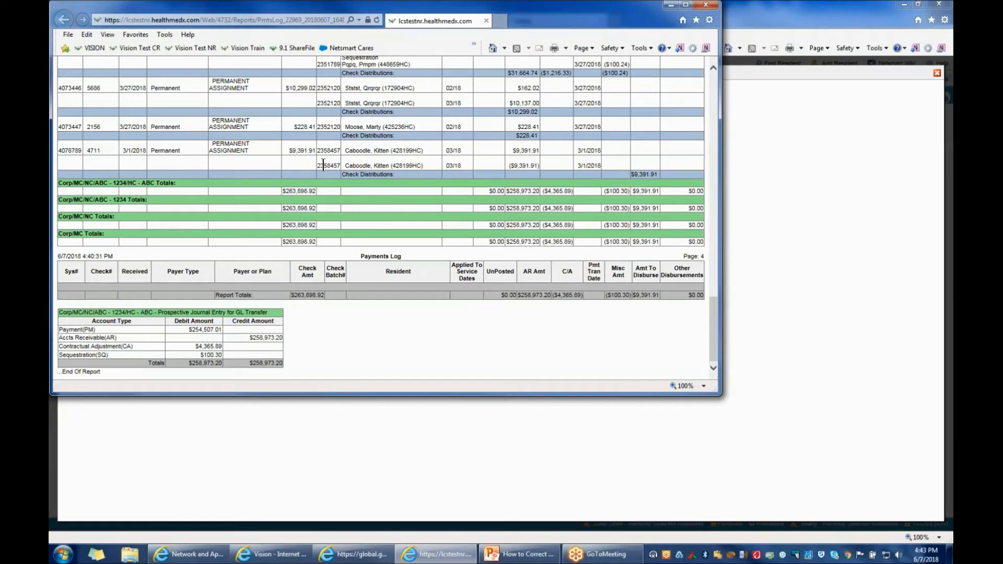
Copy the Sys# of the last $9,391.91 Permanent Assignment check entry in the Payments Log.
double_click(69, 150)
right_click(70, 150)
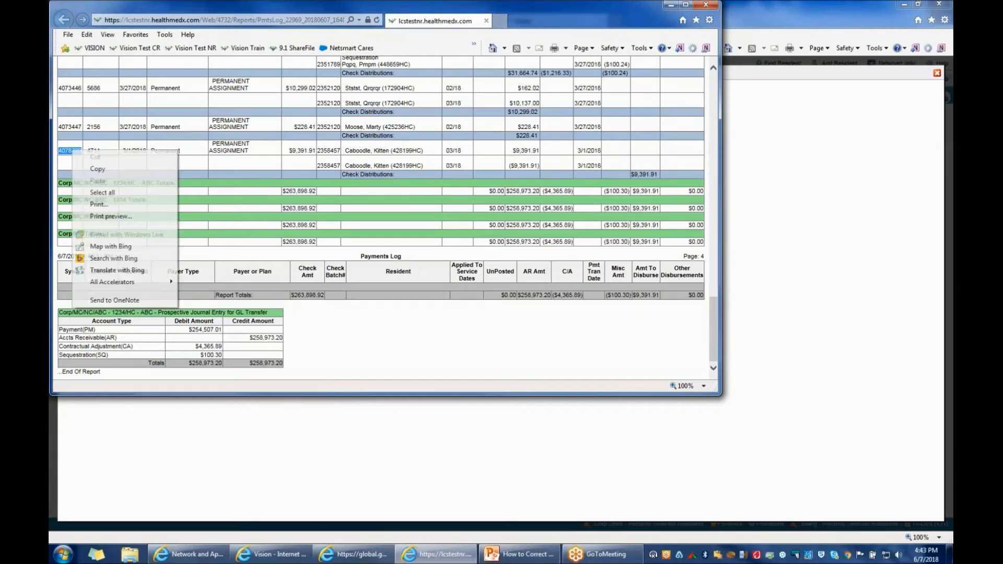
click(98, 167)
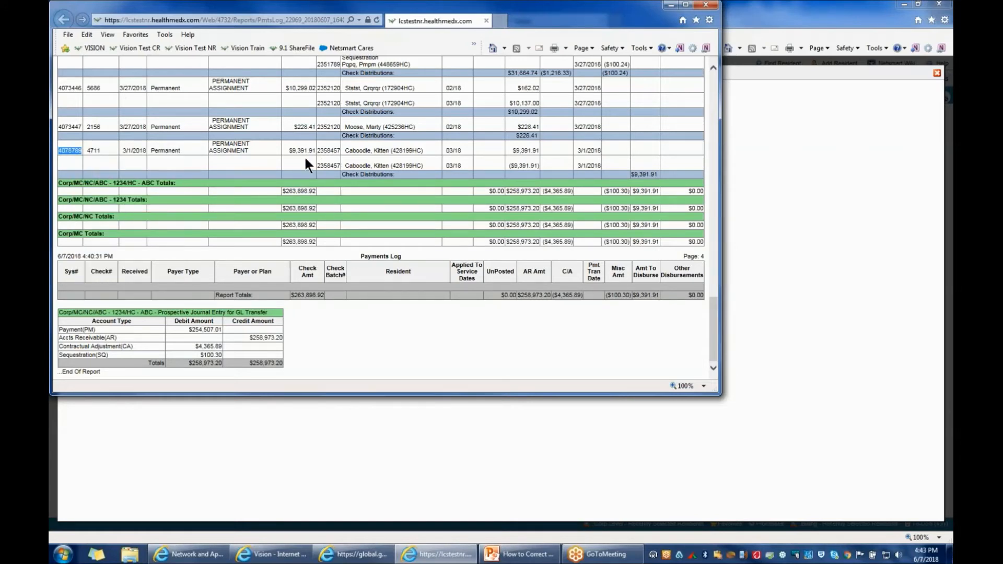
Return to Add/Edit Payments and create a new batch described with the third resident's surname plus "correction".
click(790, 156)
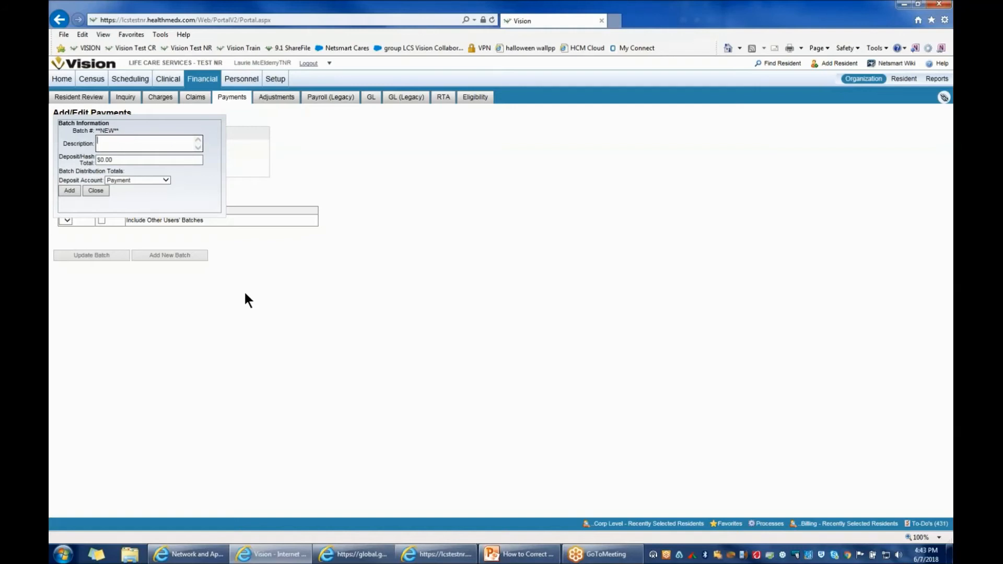
text(Ca)
text(odle correction)
click(72, 191)
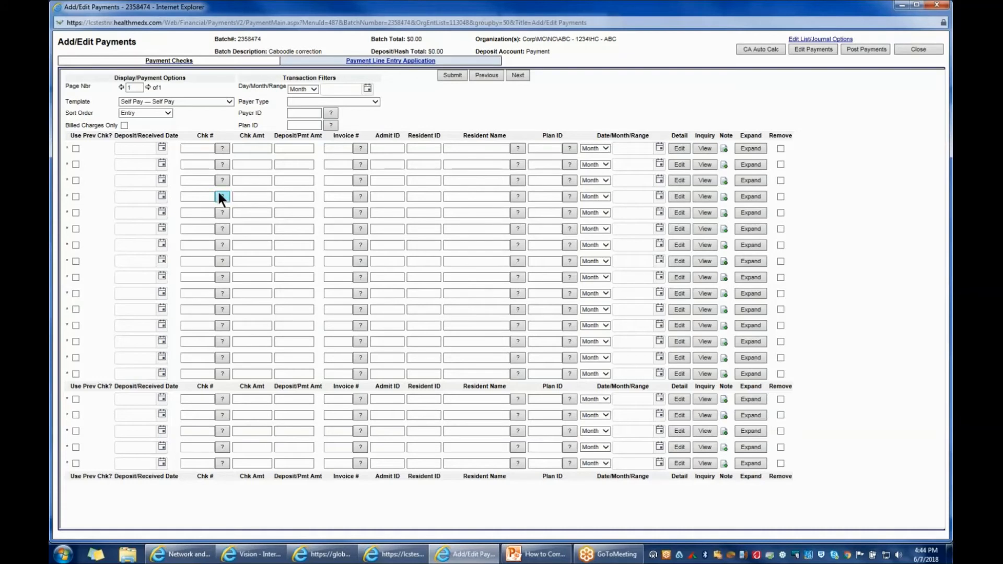
Find the check by the copied Chk Sys number with both filters off and load it into the first payment line.
click(223, 149)
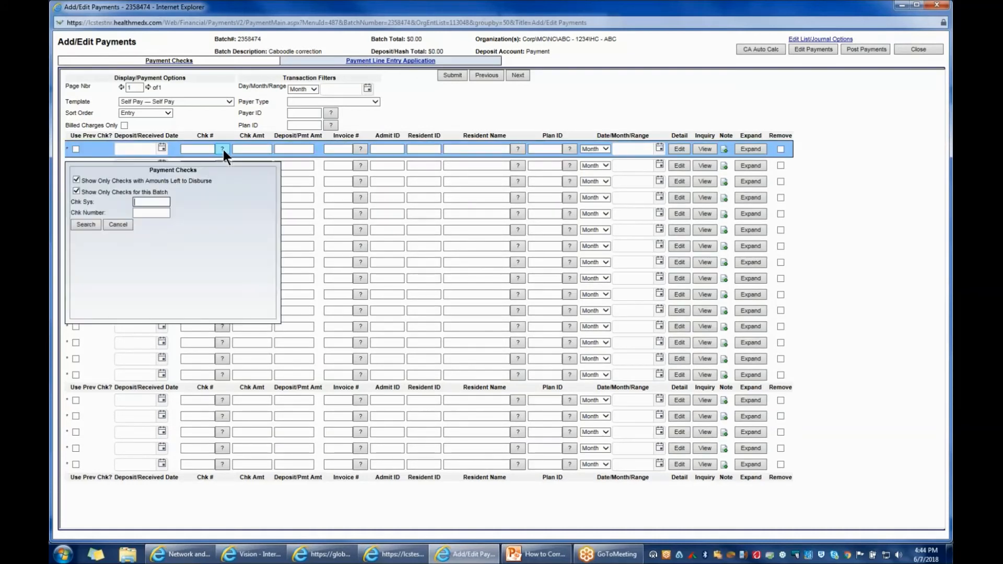
click(77, 180)
right_click(158, 204)
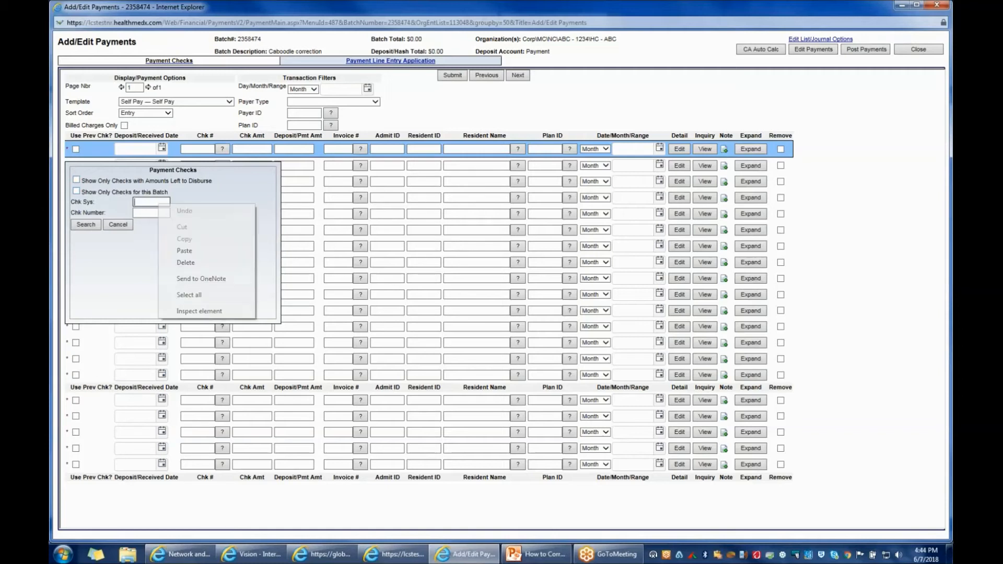
click(186, 249)
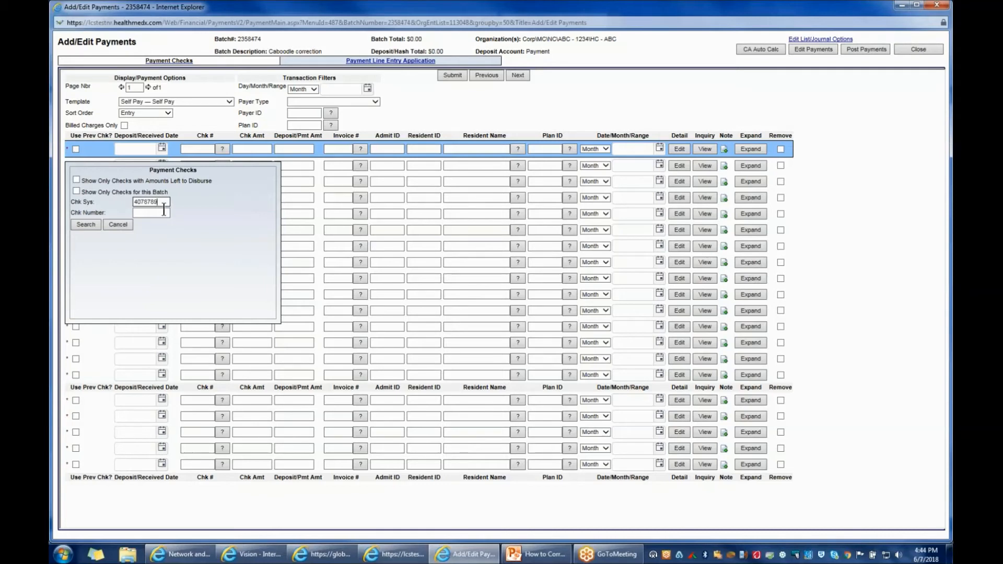
click(85, 224)
click(156, 250)
double_click(156, 250)
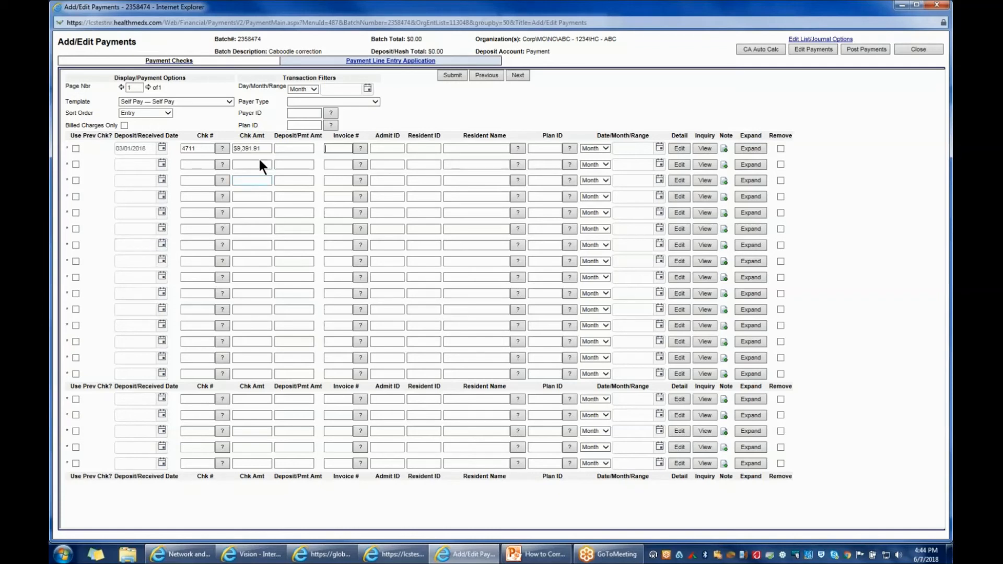
Set the amount of the check on the first payment line to 0, submit it, and close the payment entry window.
drag(262, 148, 211, 149)
text(0)
click(451, 75)
click(939, 7)
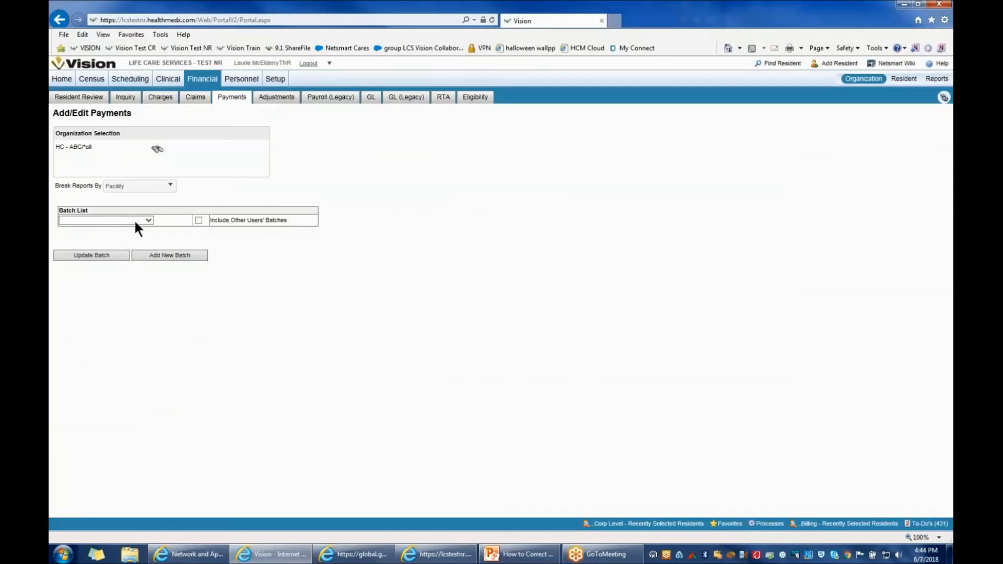
Select the correction batch just used in the batch list and delete it, confirming the deletion.
click(134, 218)
click(132, 227)
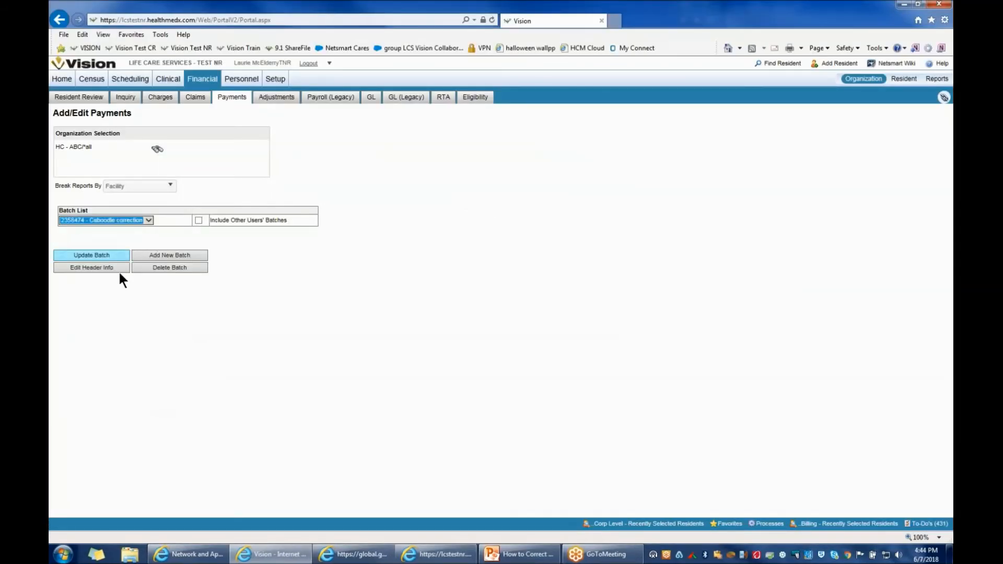
click(172, 267)
click(553, 315)
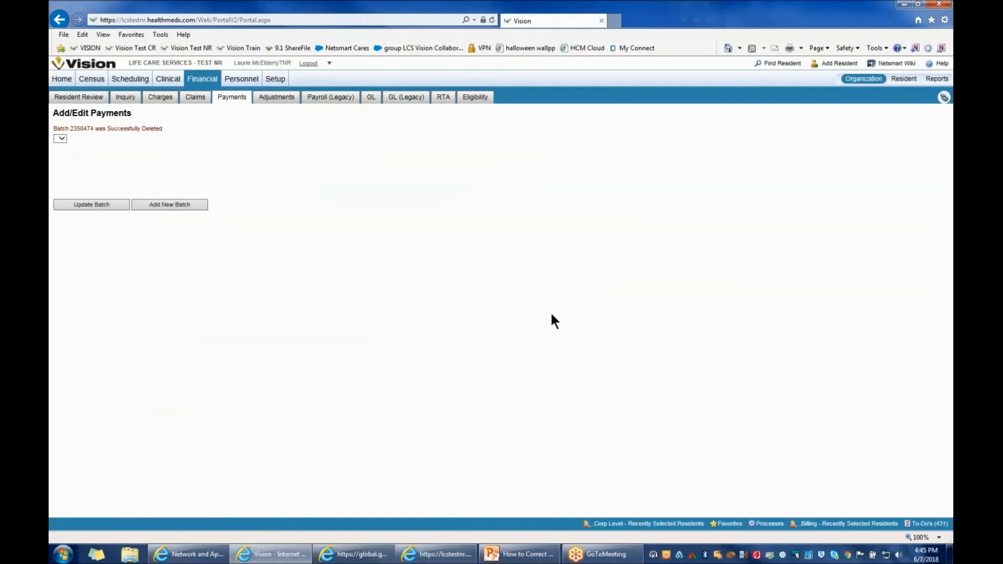
Close the outdated Payments Log window and run the Payment Log Report again.
right_click(441, 556)
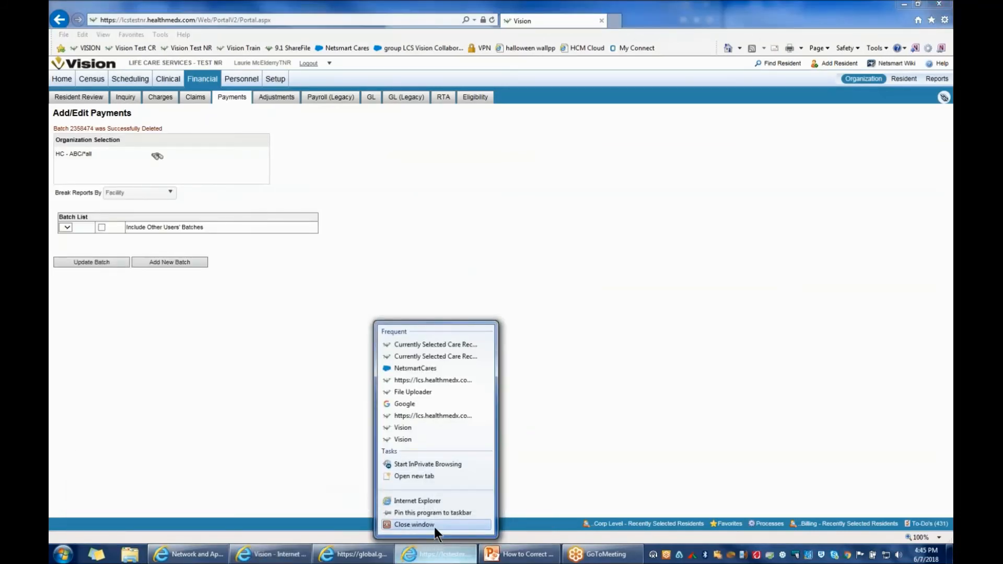
click(434, 526)
click(937, 79)
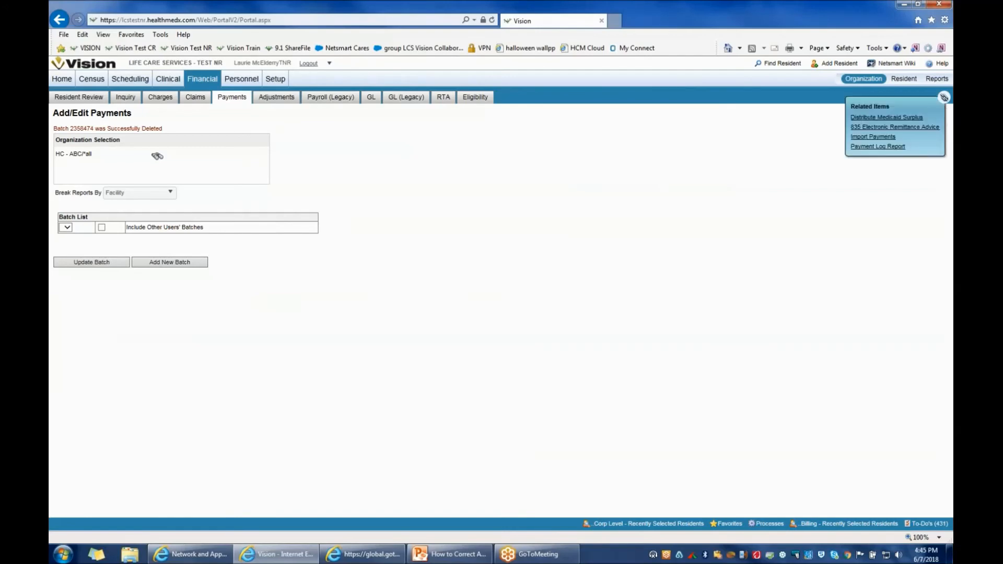
click(907, 130)
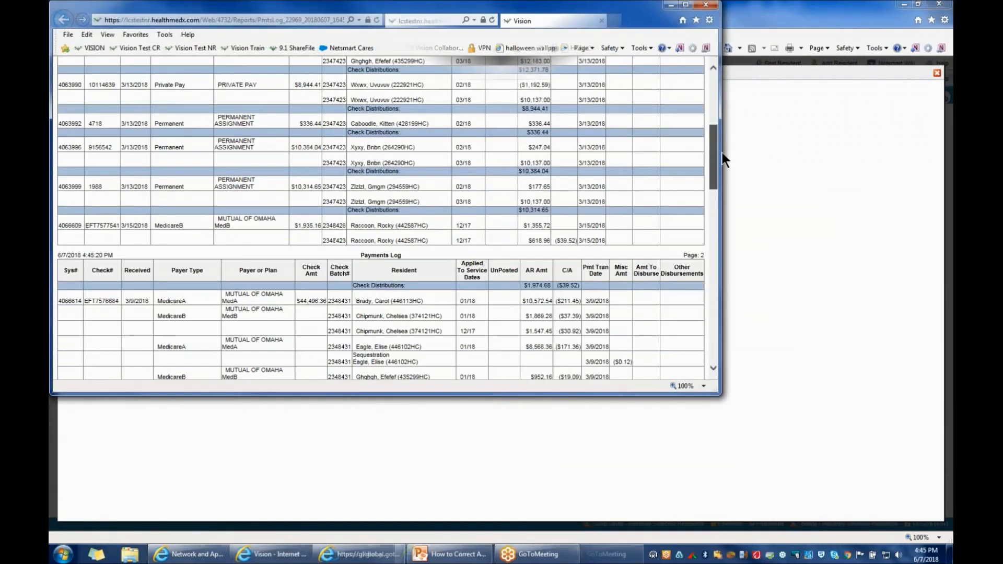
Examine the check amount and distributions for check 4711 near the end of the Payments Log, and close the report.
drag(721, 155, 720, 269)
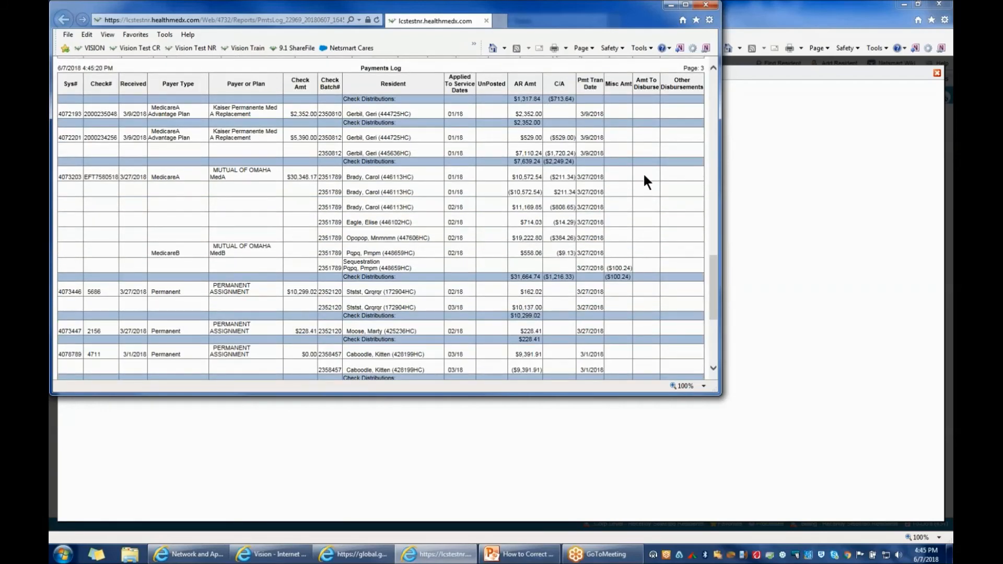
scroll(641, 307, down, 5)
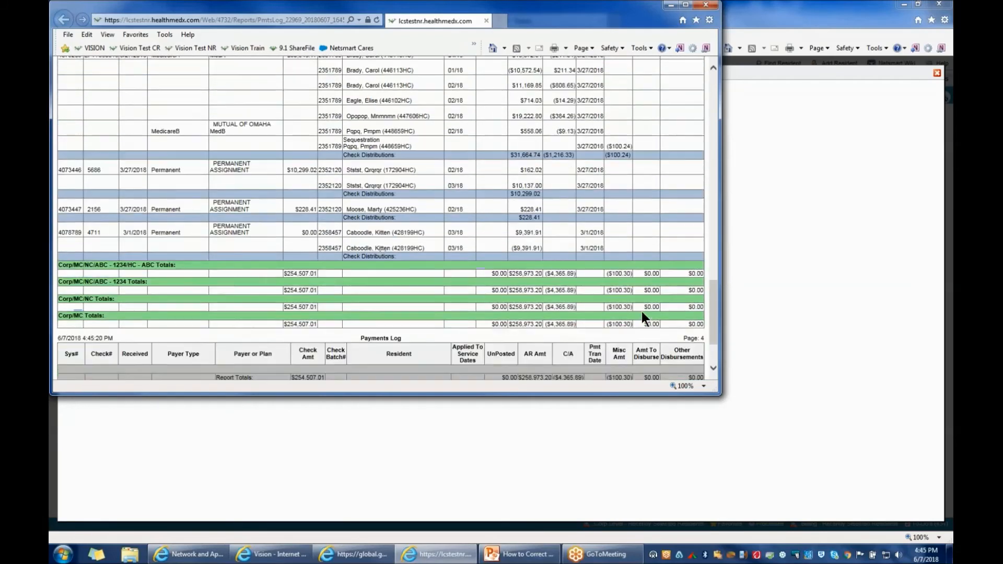
scroll(619, 273, down, 1)
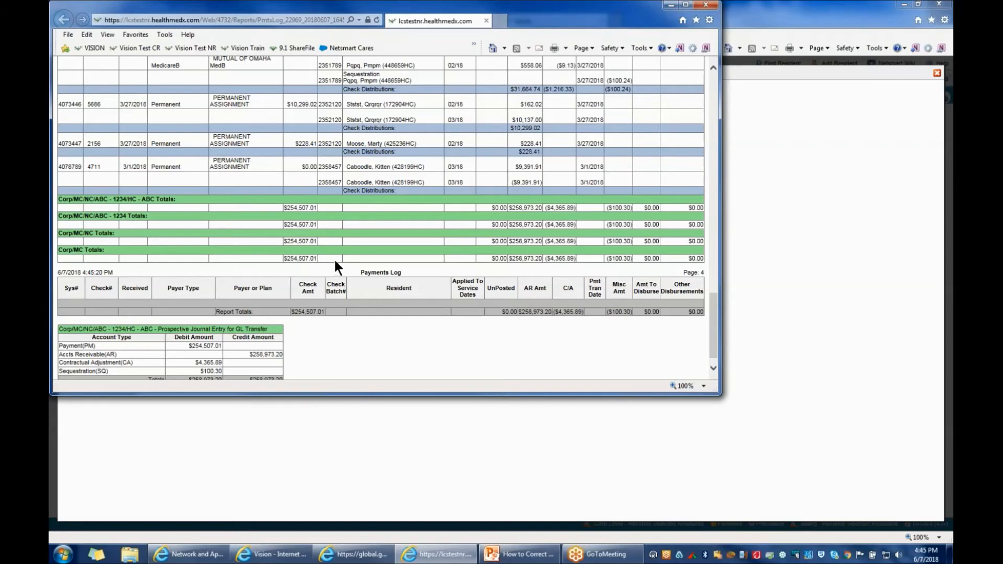
click(711, 6)
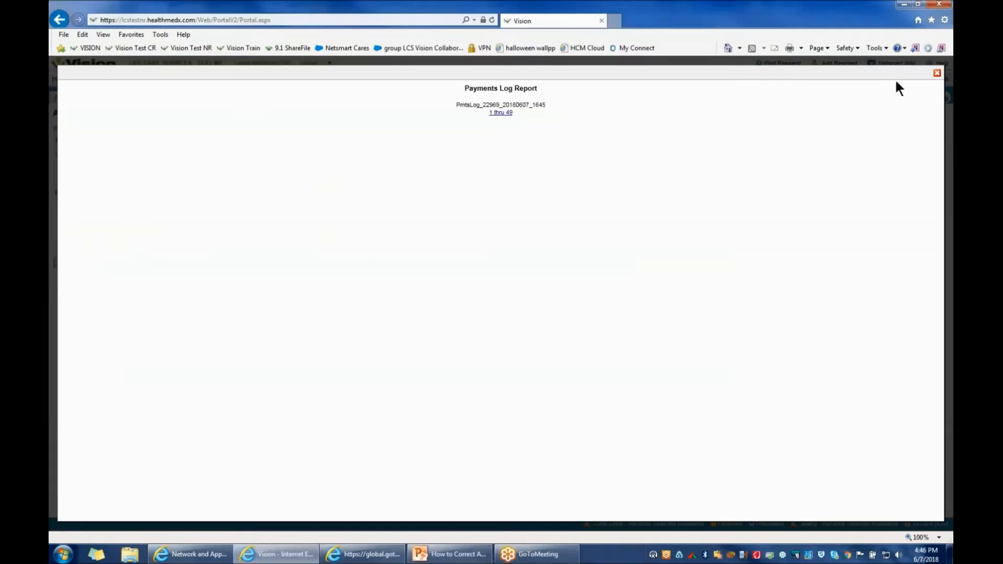
click(937, 74)
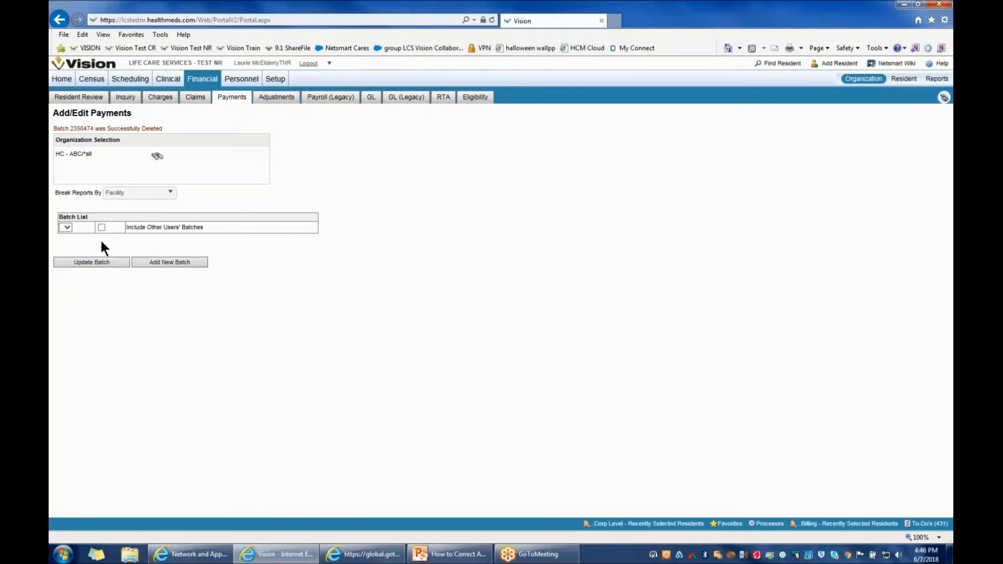
Add a new payment batch described with the resident's surname plus "deposit".
click(174, 262)
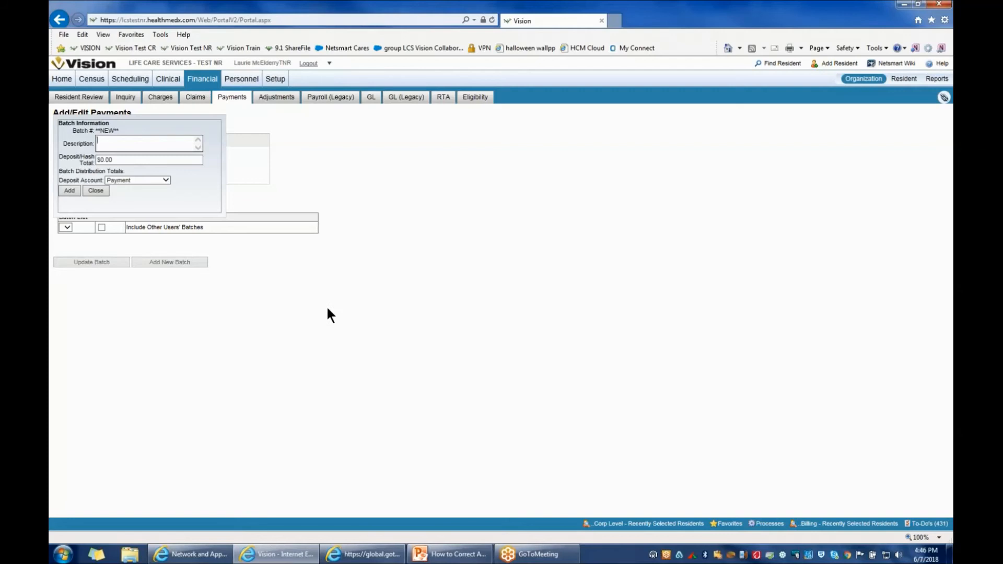
text(Abab deposit)
click(71, 189)
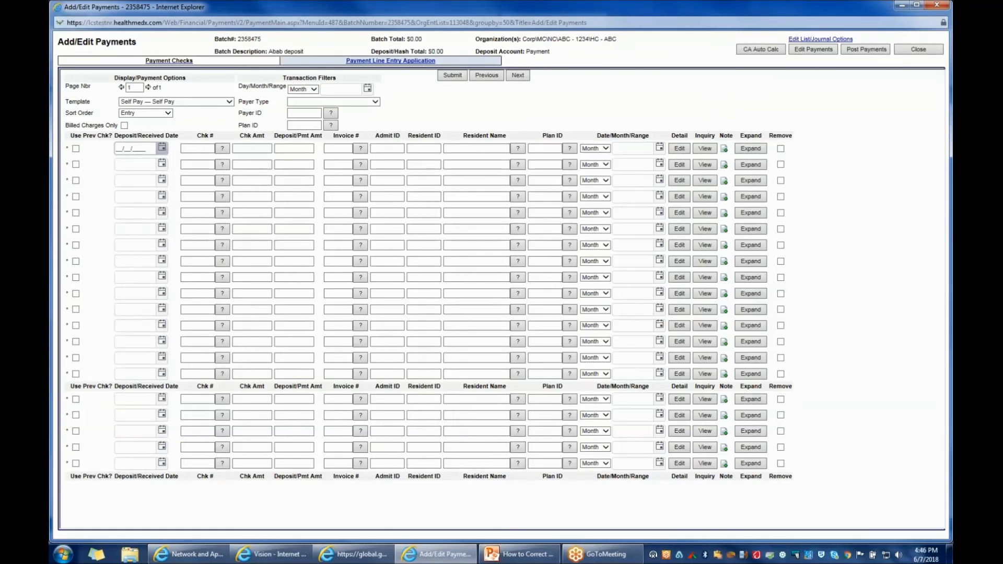
text(060118)
click(197, 148)
text(1234)
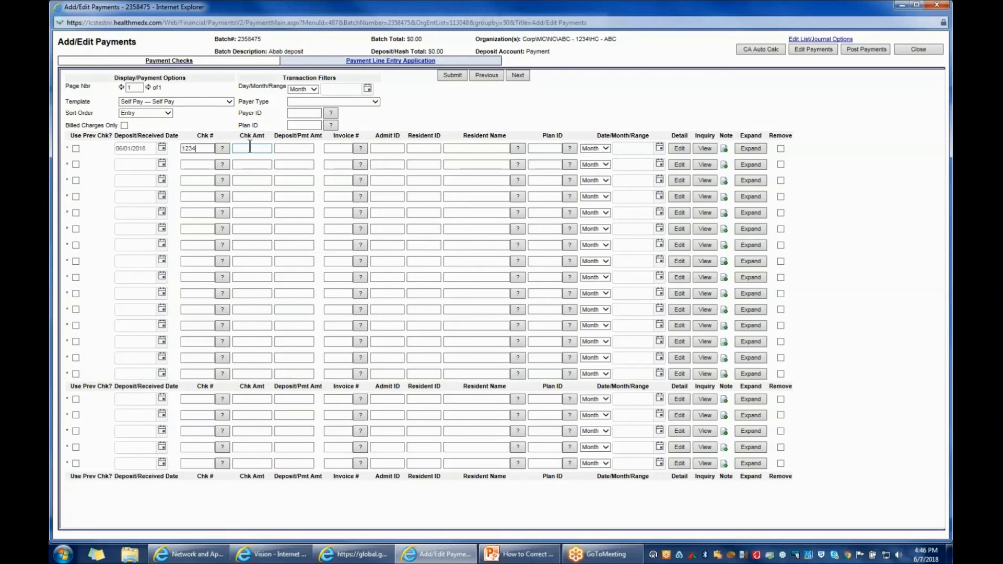
click(249, 148)
click(285, 148)
text(5567.26)
key(Tab)
click(265, 151)
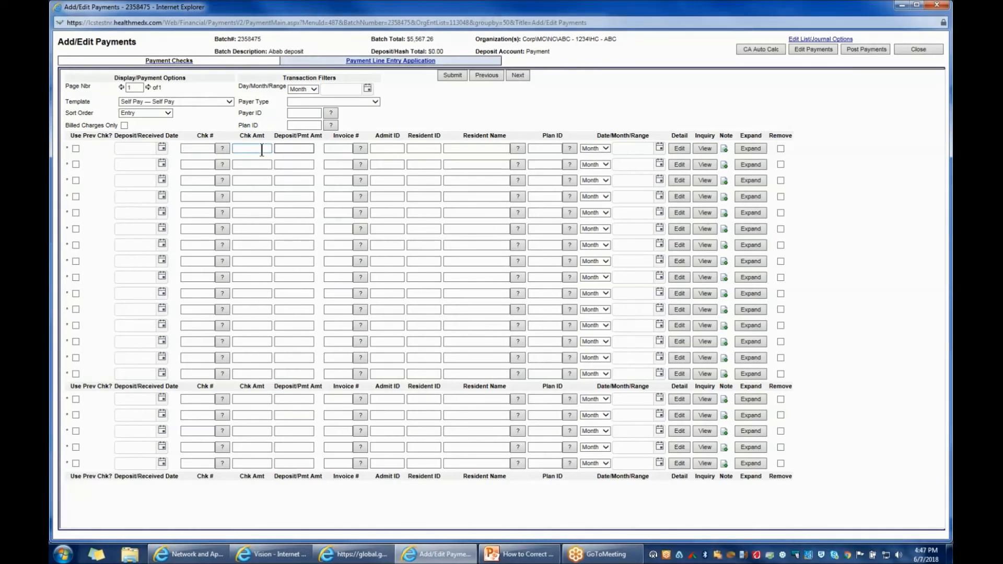
Enter check 1234 on the first payment line with received date 06/01/2018, check amount $6,567.26 and deposit amount $5,567.26.
click(261, 150)
text(6567.26)
click(204, 149)
text(1234)
click(129, 149)
text(060118)
click(331, 149)
text(5567.26)
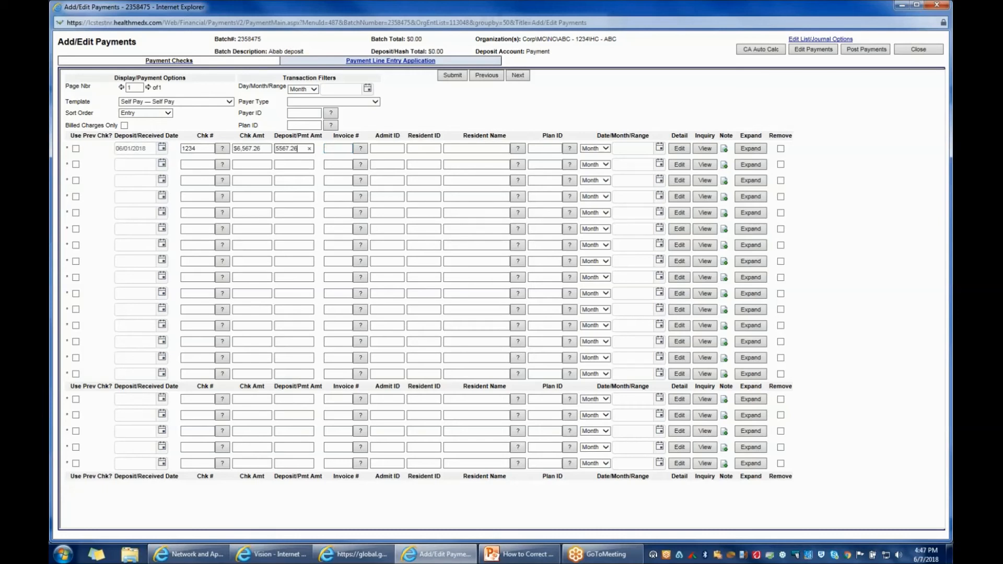
click(413, 114)
click(292, 164)
click(287, 151)
Look up the resident by surname for the first payment line and assign the Prvt plan.
click(466, 147)
text(abab)
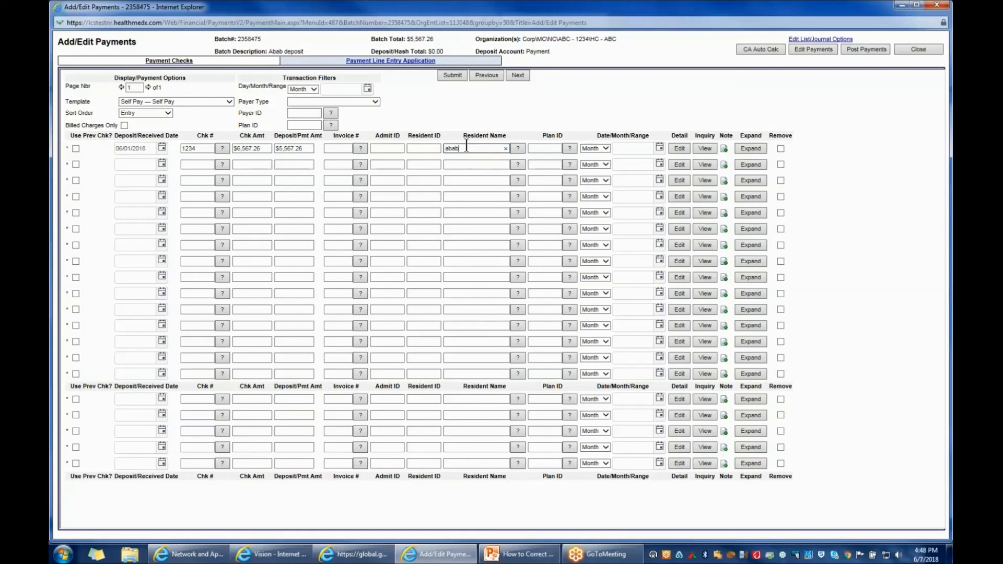
click(518, 149)
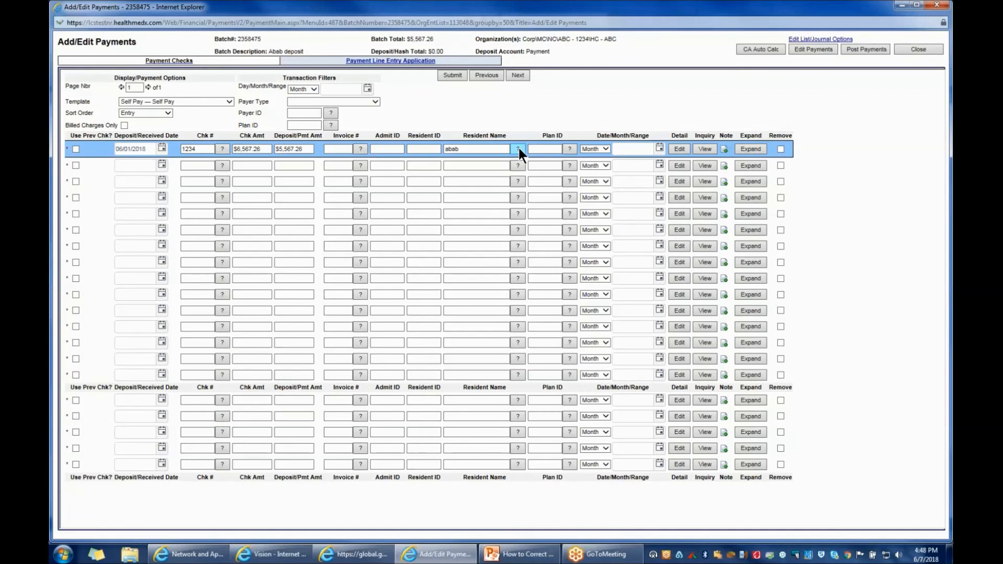
click(181, 215)
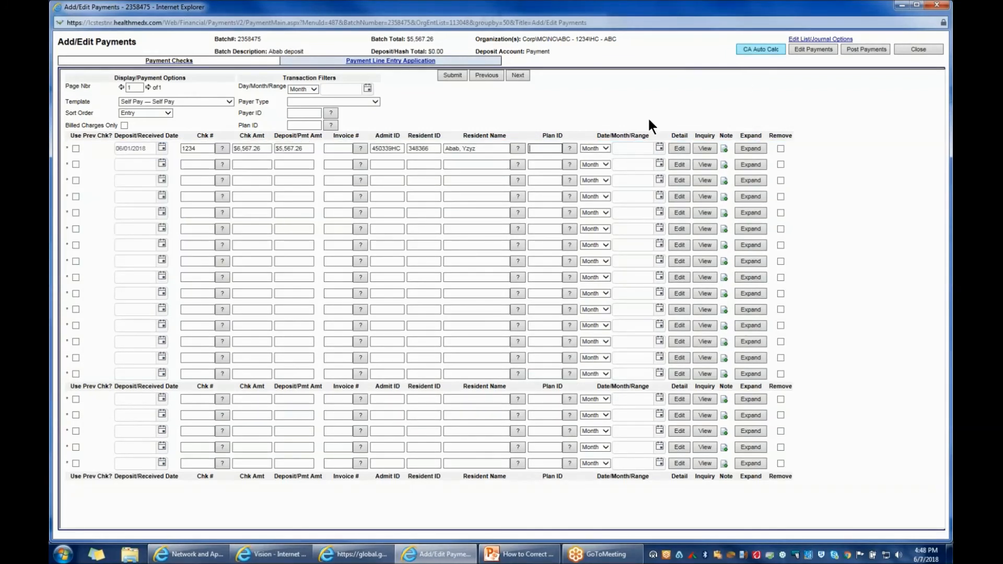
click(569, 147)
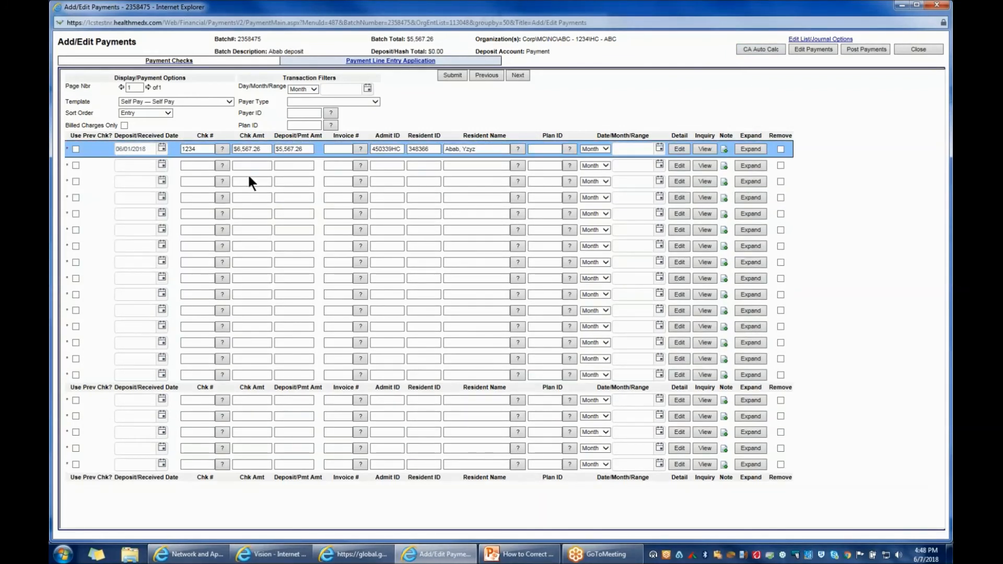
click(81, 235)
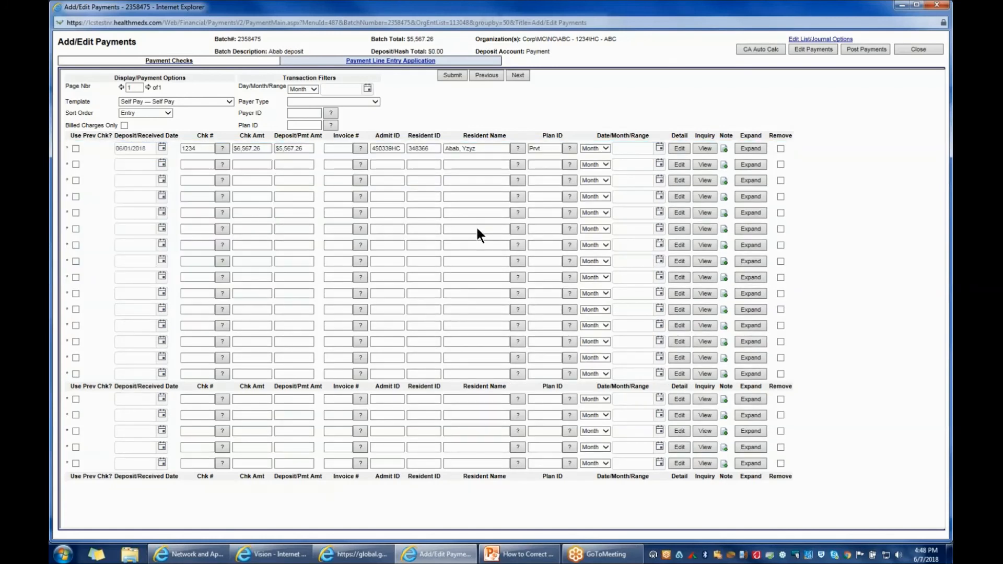
Submit the payment line and compare the check amount with the deposit on the Summary Payment Edit List.
click(454, 76)
click(810, 51)
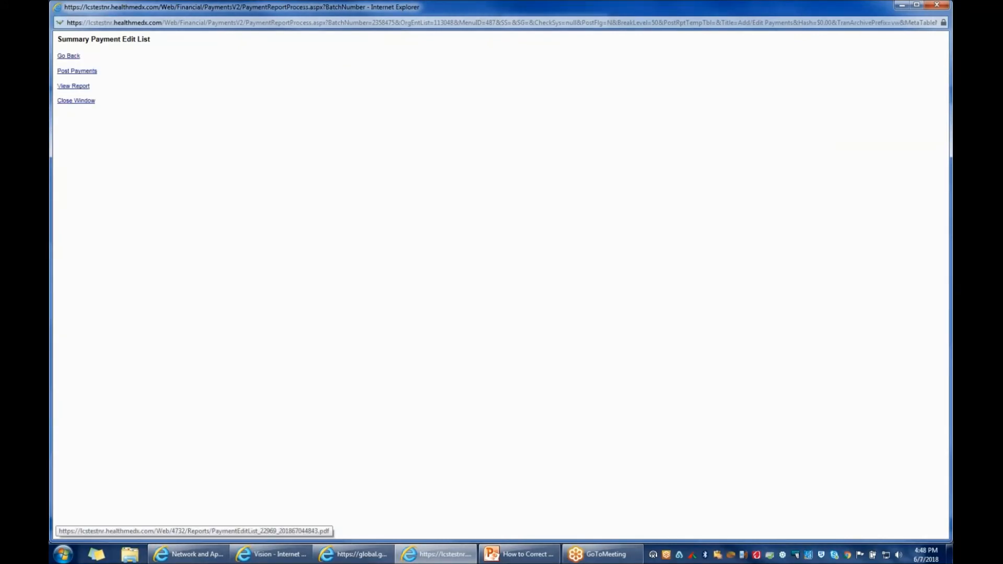
click(73, 86)
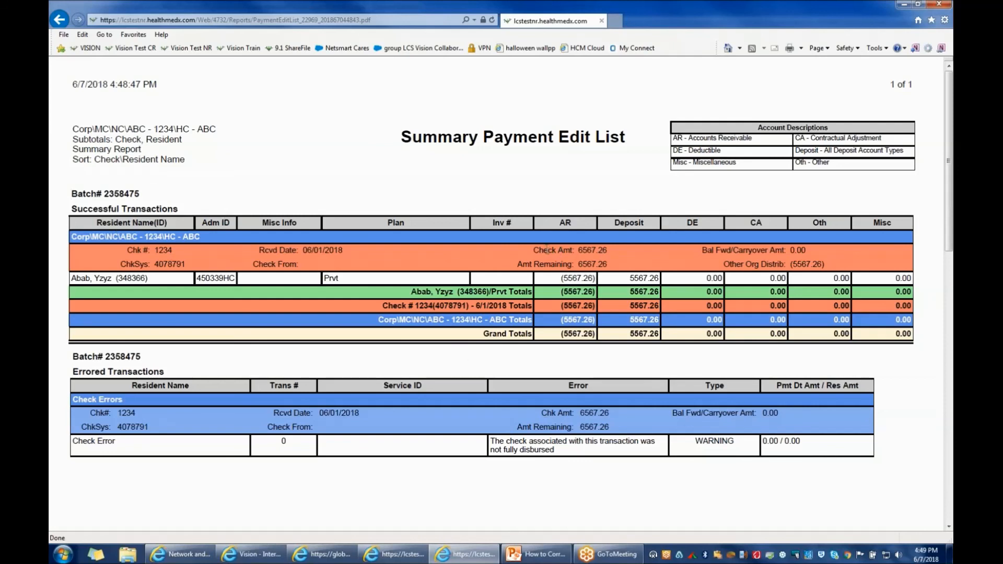
drag(532, 250, 609, 250)
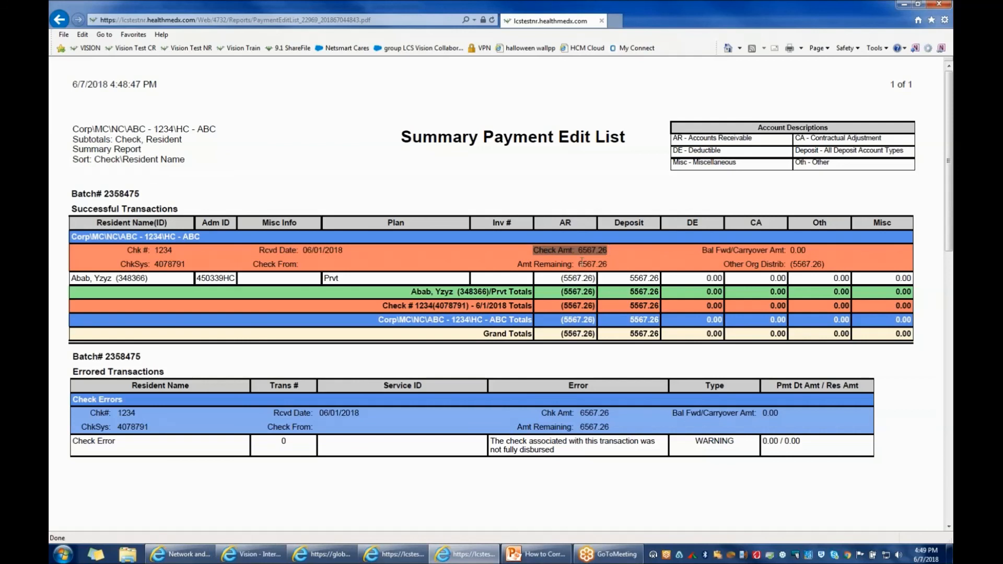
click(594, 257)
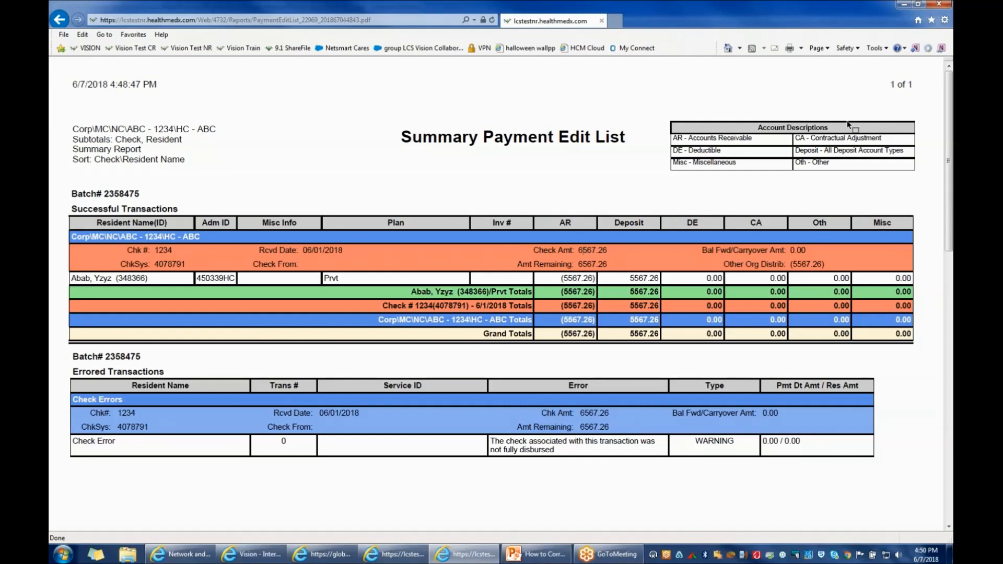
click(944, 8)
Return to the batch's payment entry, set the amount of check 1234 to $5,567.26, and submit the line.
click(68, 55)
click(236, 149)
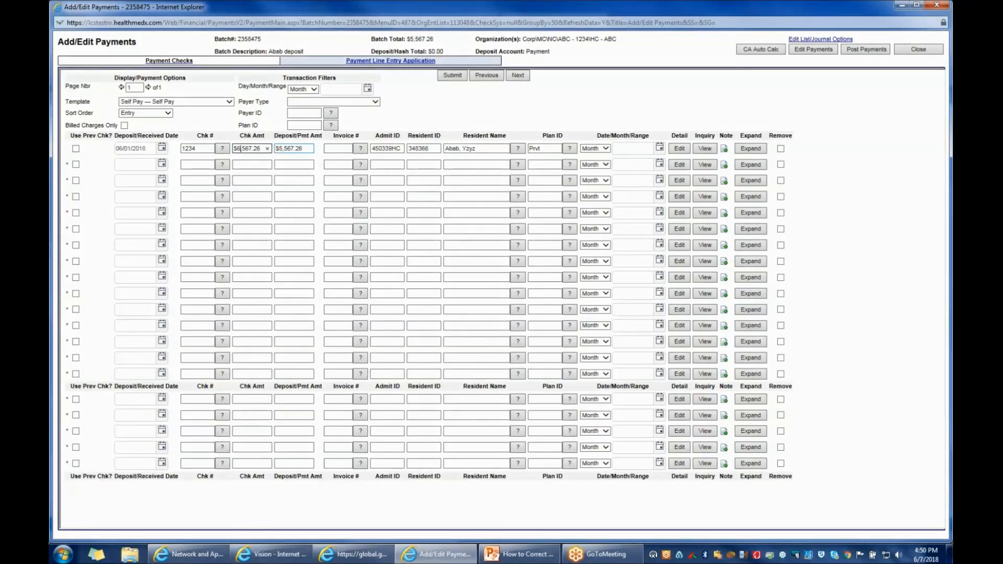
key(BackSpace)
text(5)
click(453, 75)
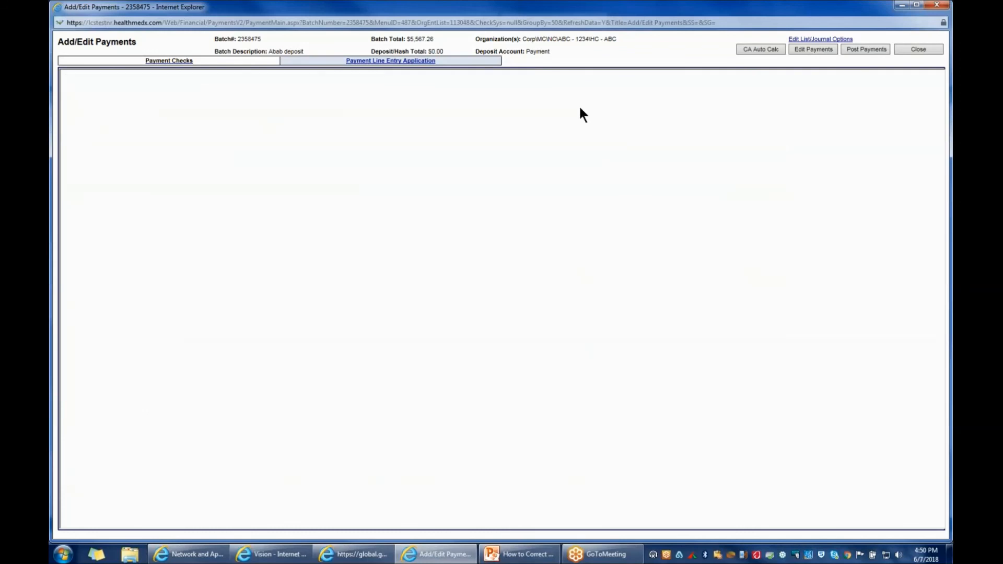
Regenerate and review the Summary Payment Edit List for the deposit batch, and post the batch's payments.
click(808, 50)
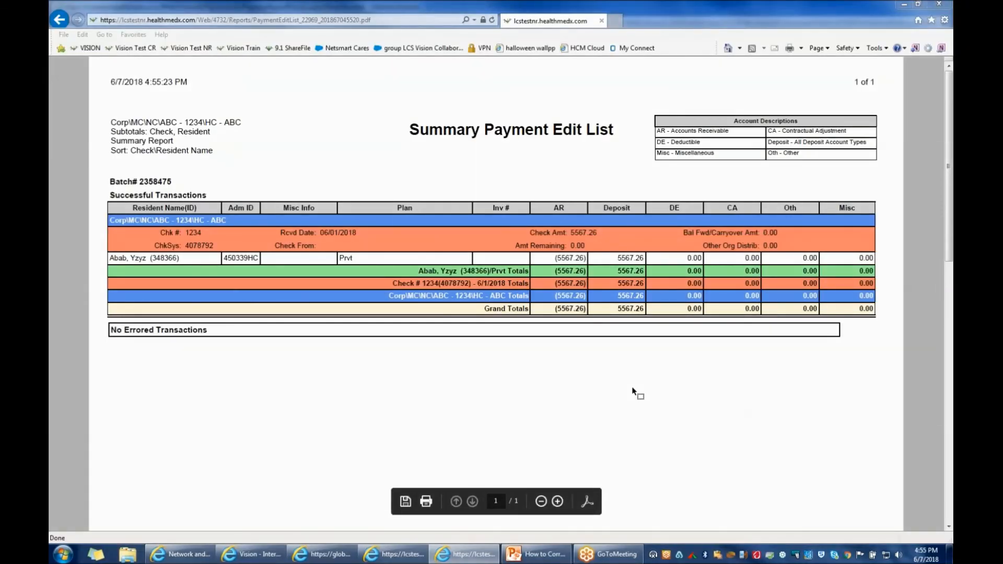
click(939, 6)
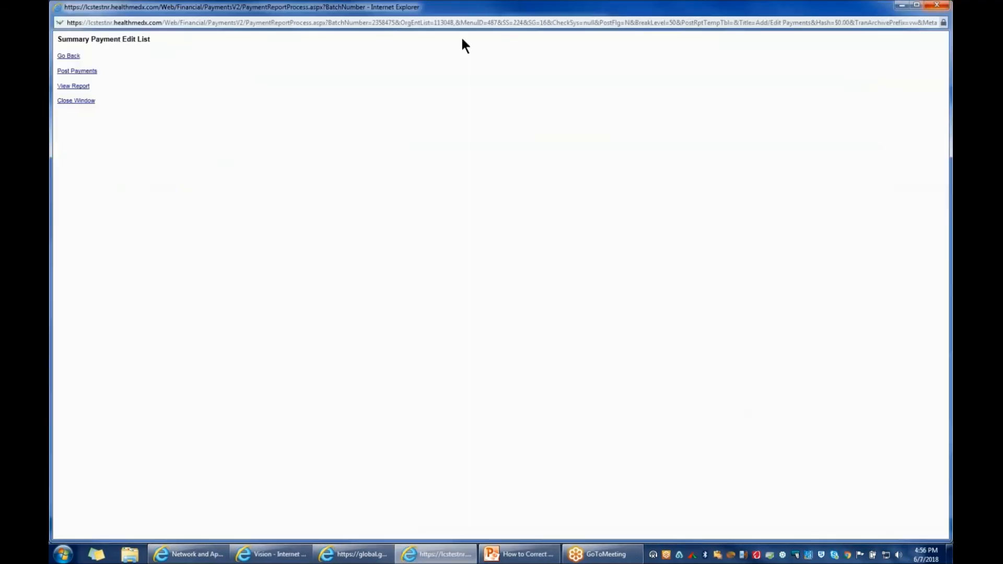
click(83, 71)
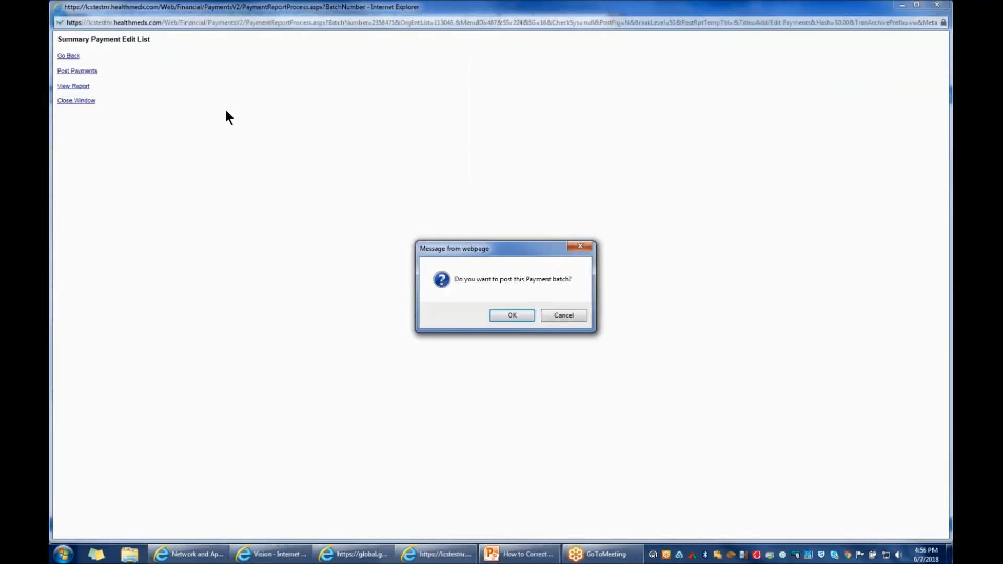
click(497, 316)
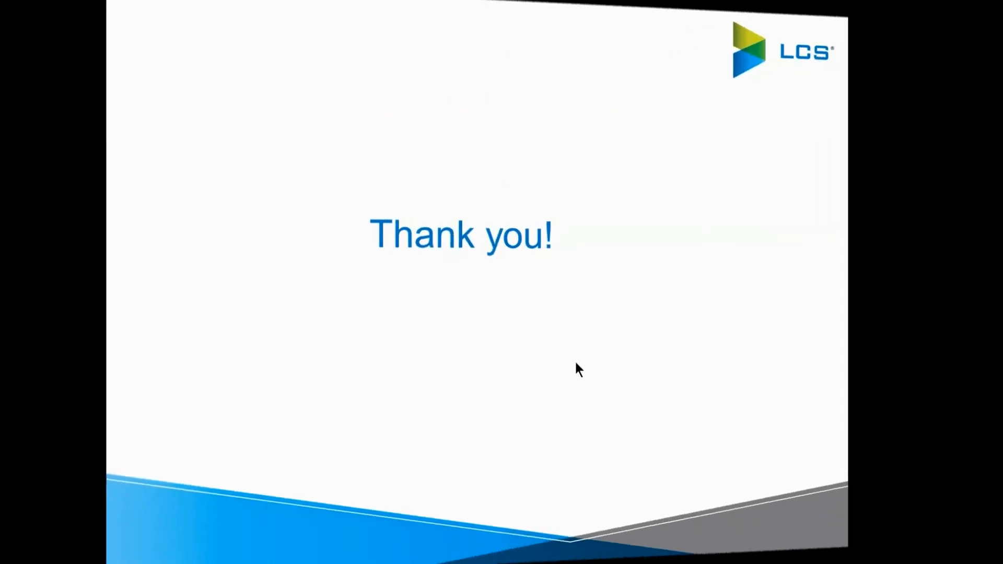